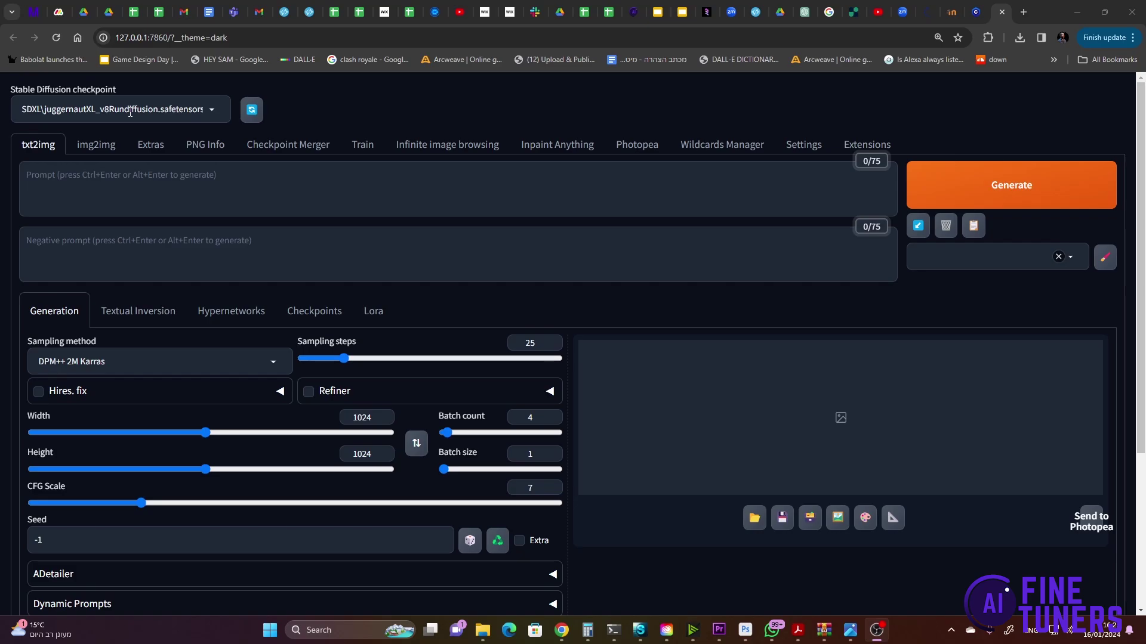
Paste the cartoon isometric water tile prompt, with its LoRA tag weighted 0.5, into the Prompt box.
left_click(196, 179)
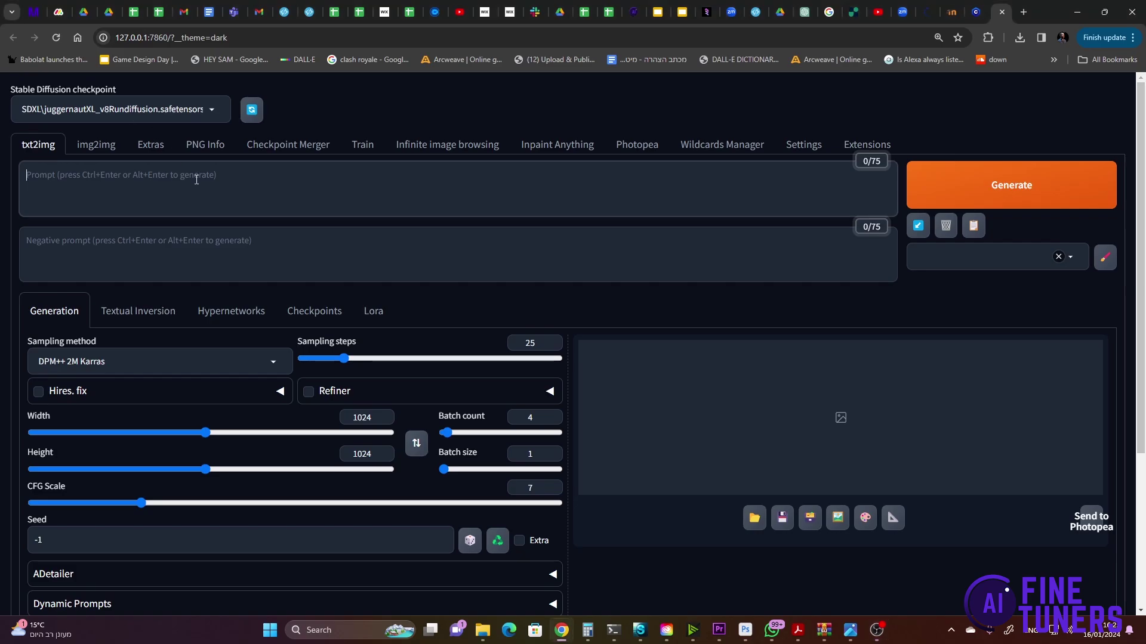
key("ctrl+v")
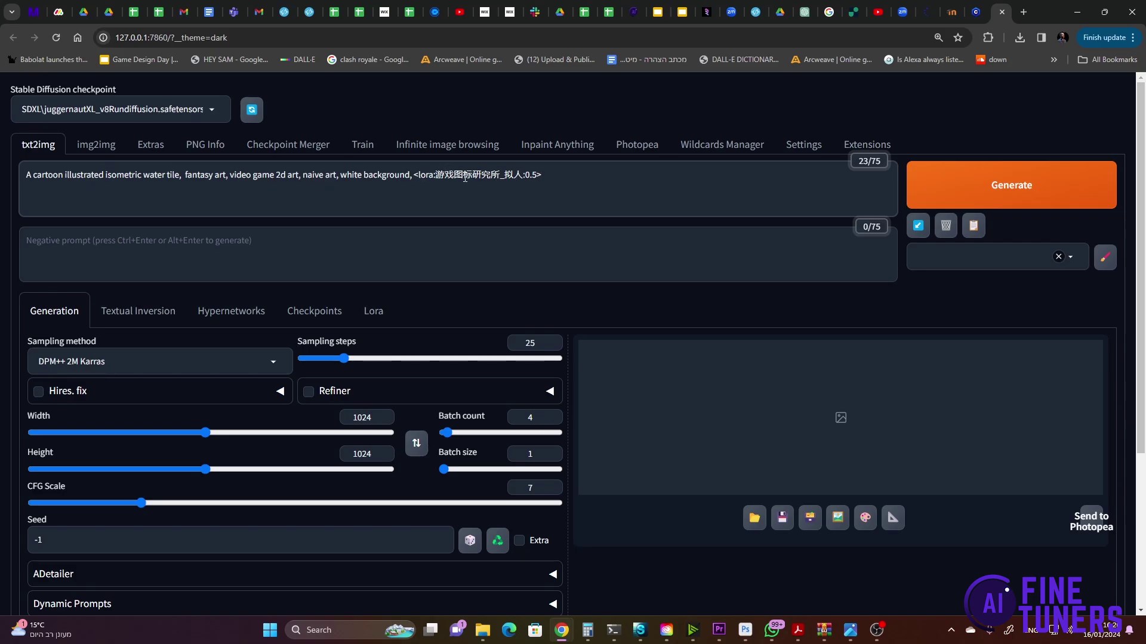
left_click(977, 14)
scroll(472, 301, "up", 2)
scroll(440, 315, "down", 1)
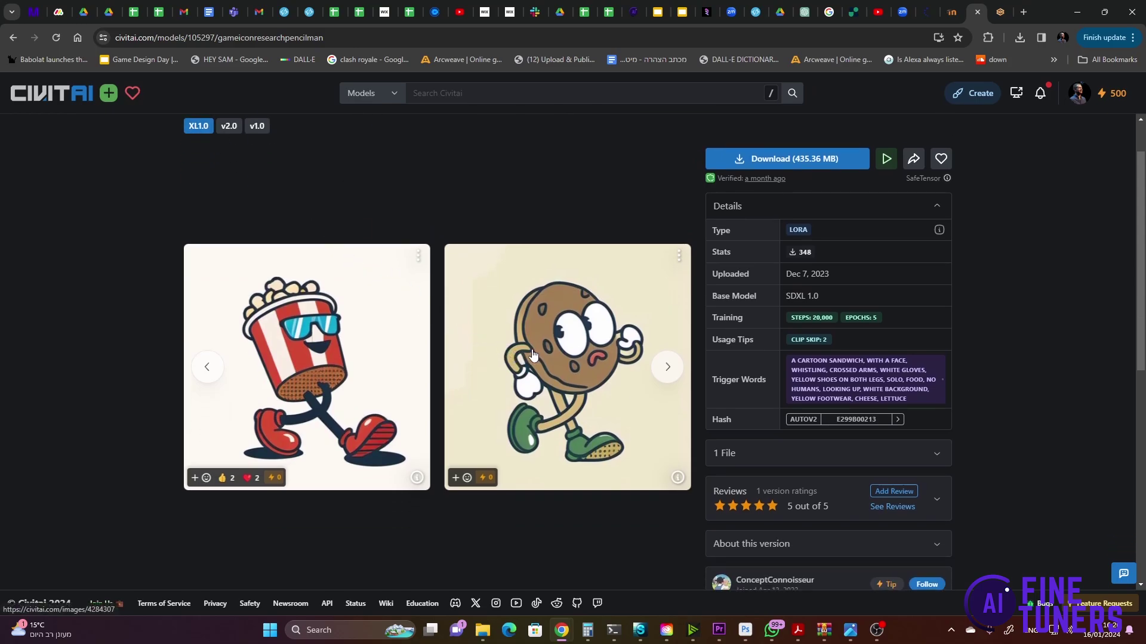
left_click(660, 370)
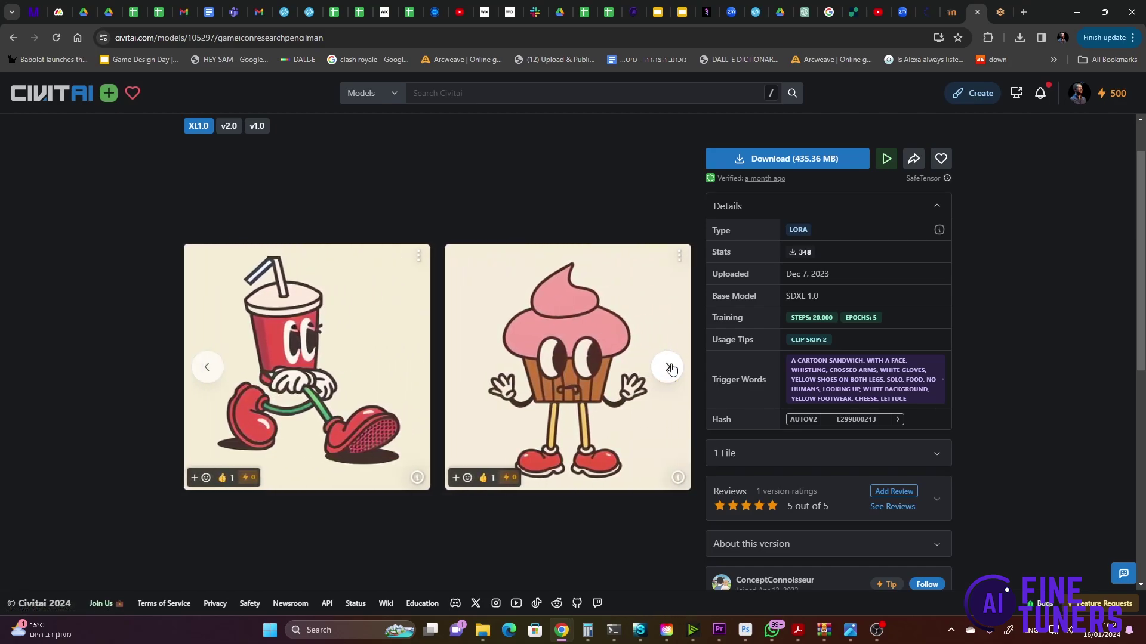
left_click(669, 368)
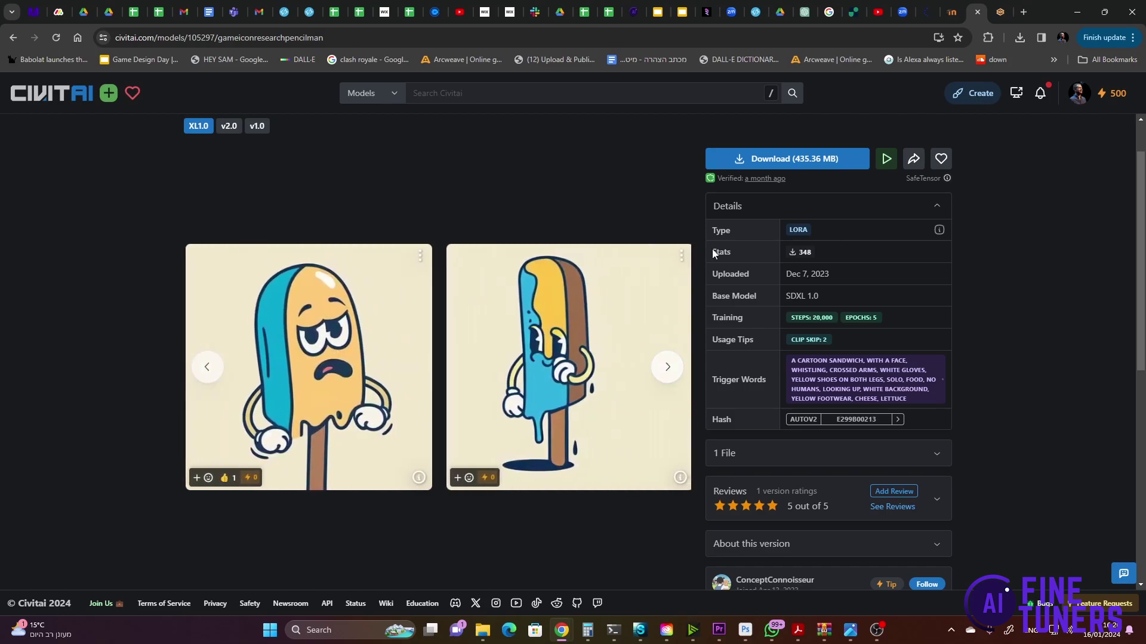
left_click(989, 13)
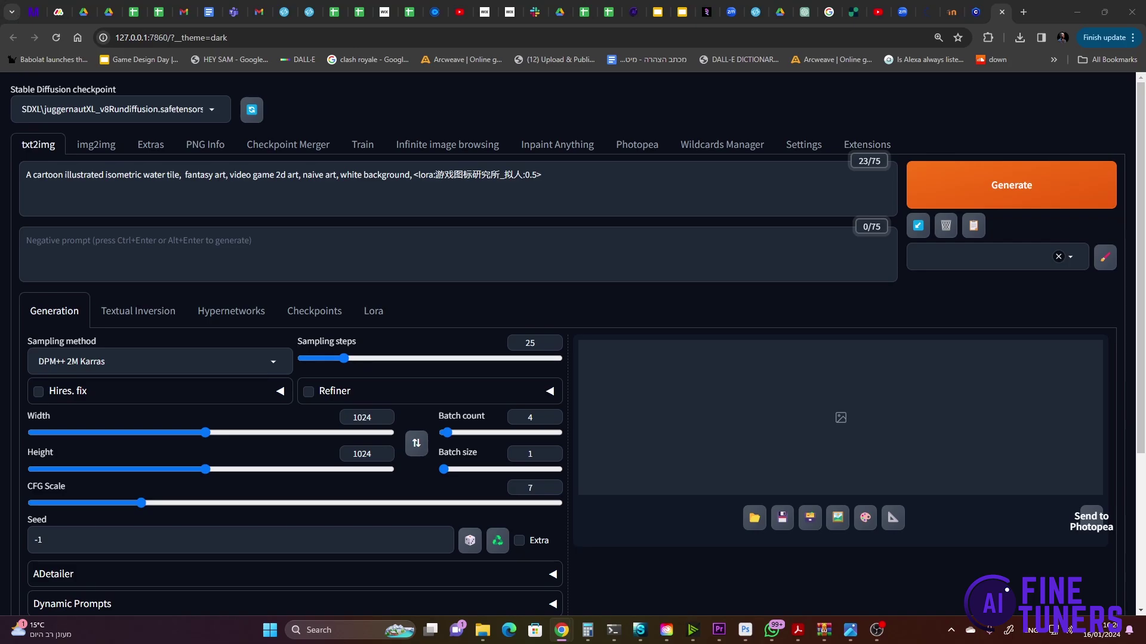
Enter 'real, shot on camera, 3d illustration,' as the negative prompt.
left_click(331, 250)
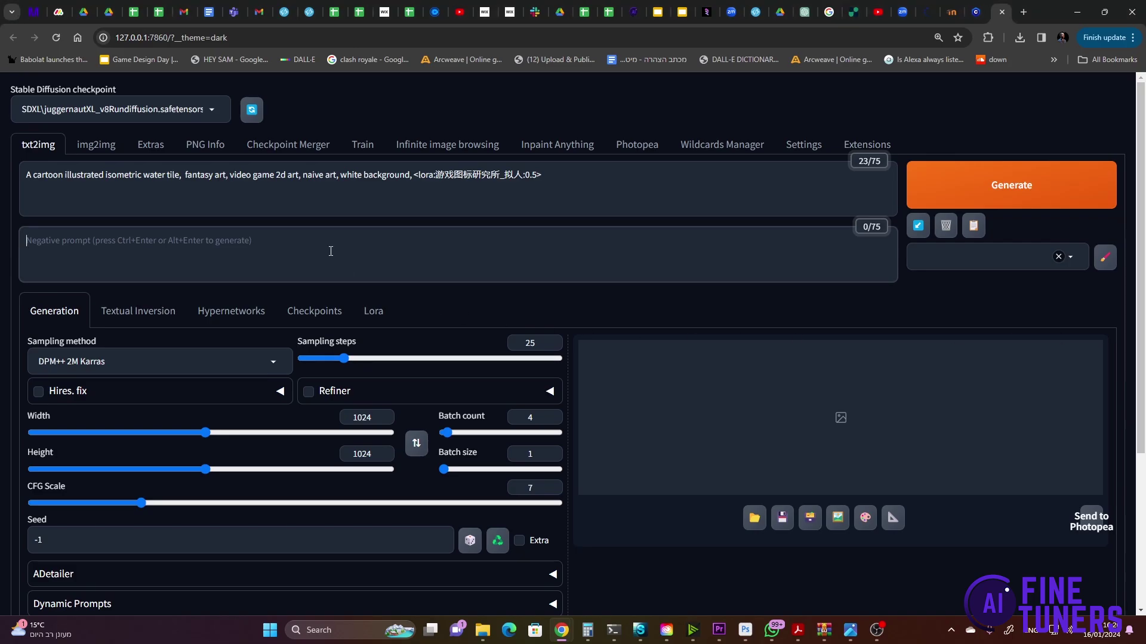
type("real, shot on camera, 3d illustration,")
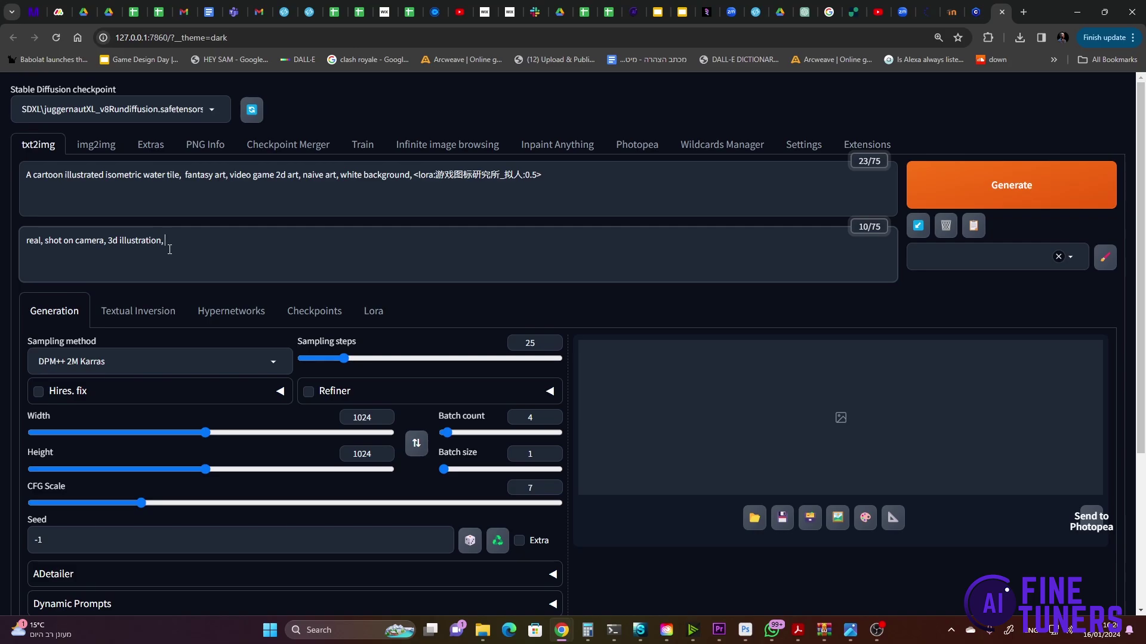
scroll(170, 249, "down", 2)
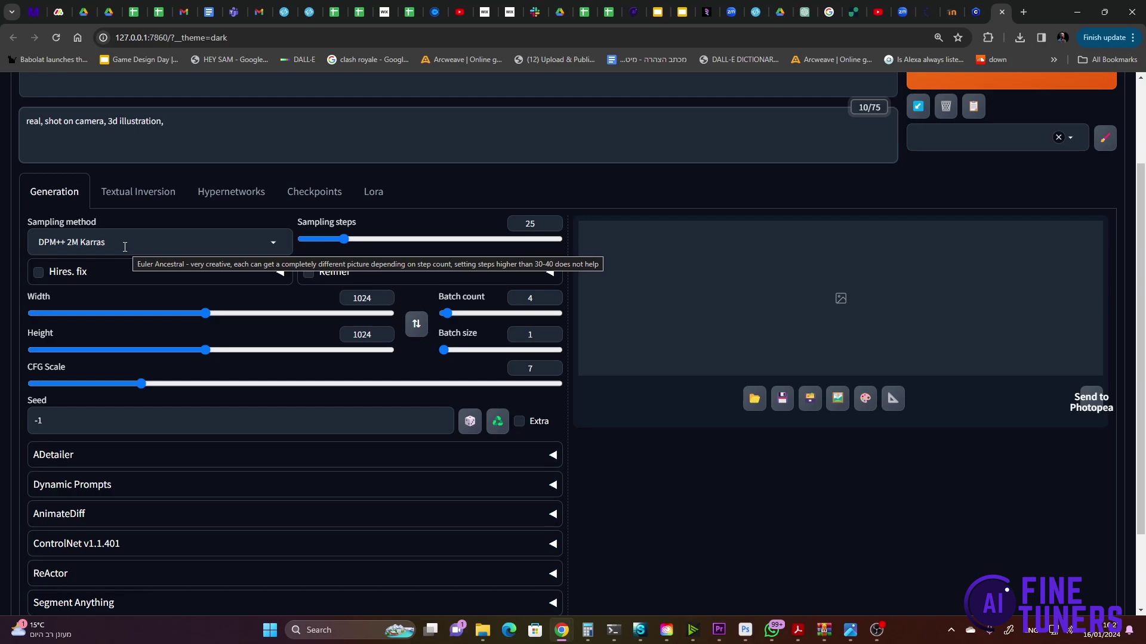
Expand ControlNet and load the blue diamond tile as the control image.
scroll(263, 456, "down", 2)
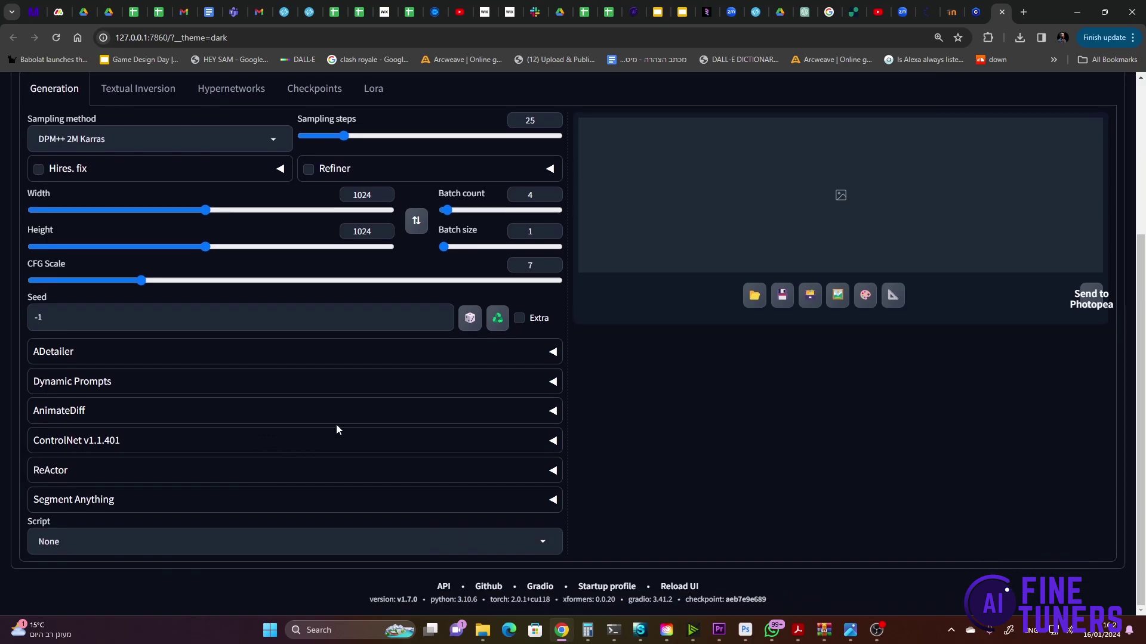
left_click(336, 439)
scroll(265, 409, "down", 3)
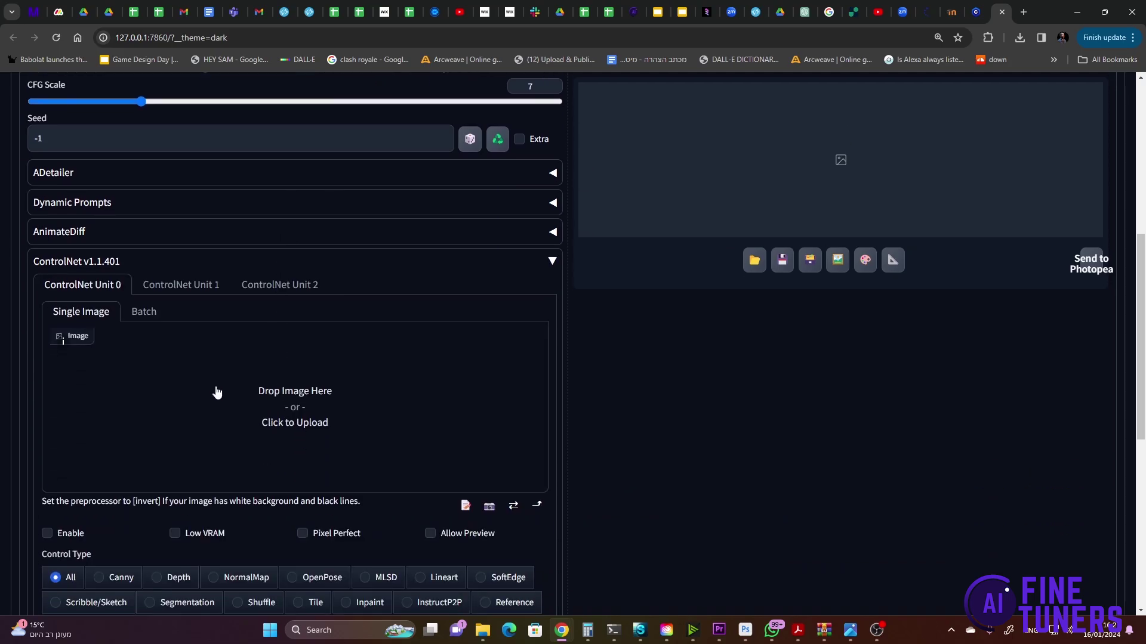
left_click(265, 408)
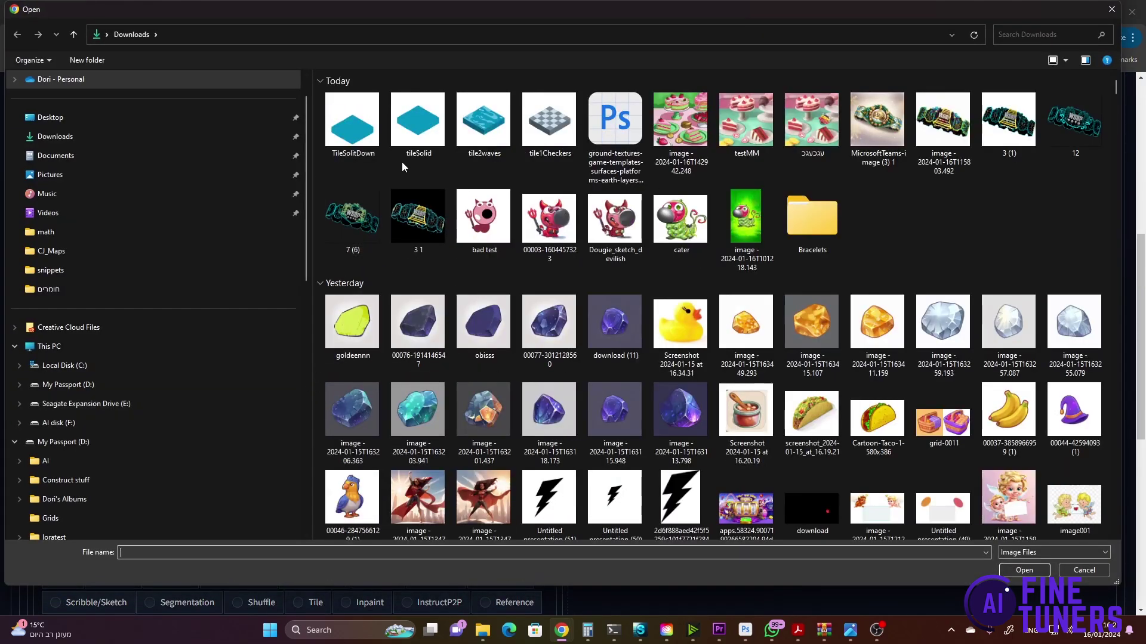
double_click(406, 154)
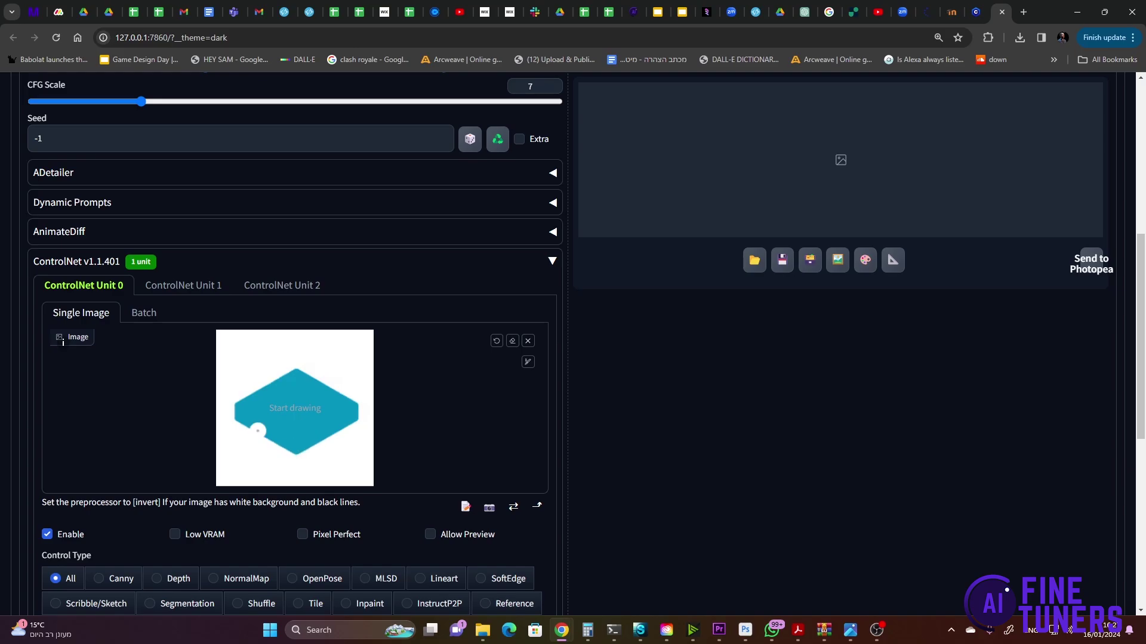
Set the control type to Canny with the sai_xl_canny_256lora model.
scroll(258, 430, "down", 5)
left_click(121, 284)
left_click(382, 375)
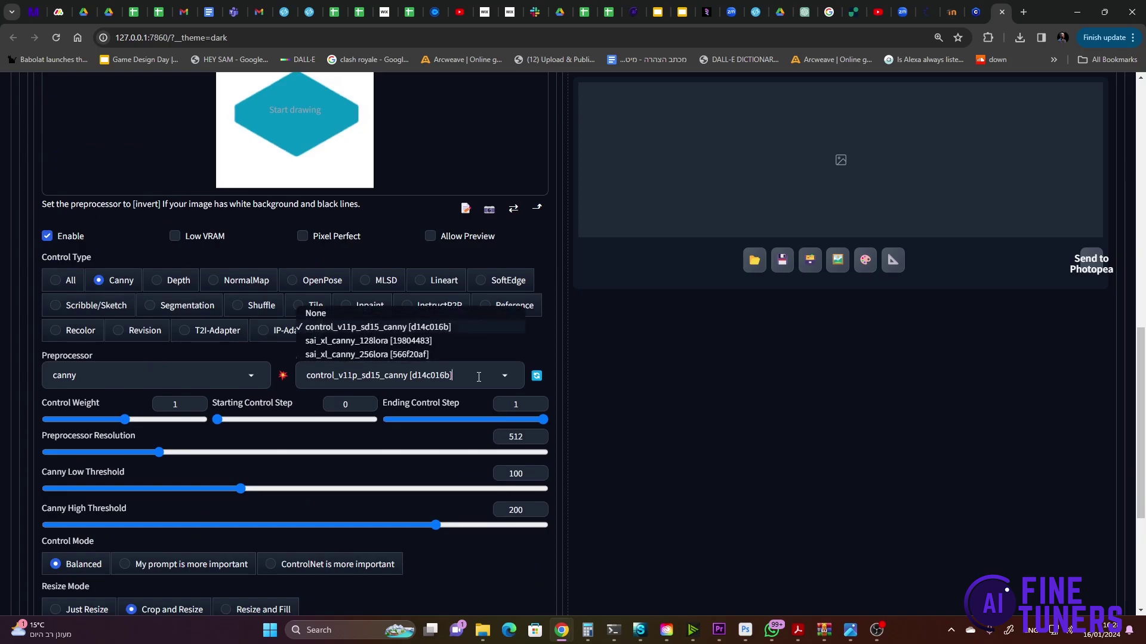
left_click(366, 354)
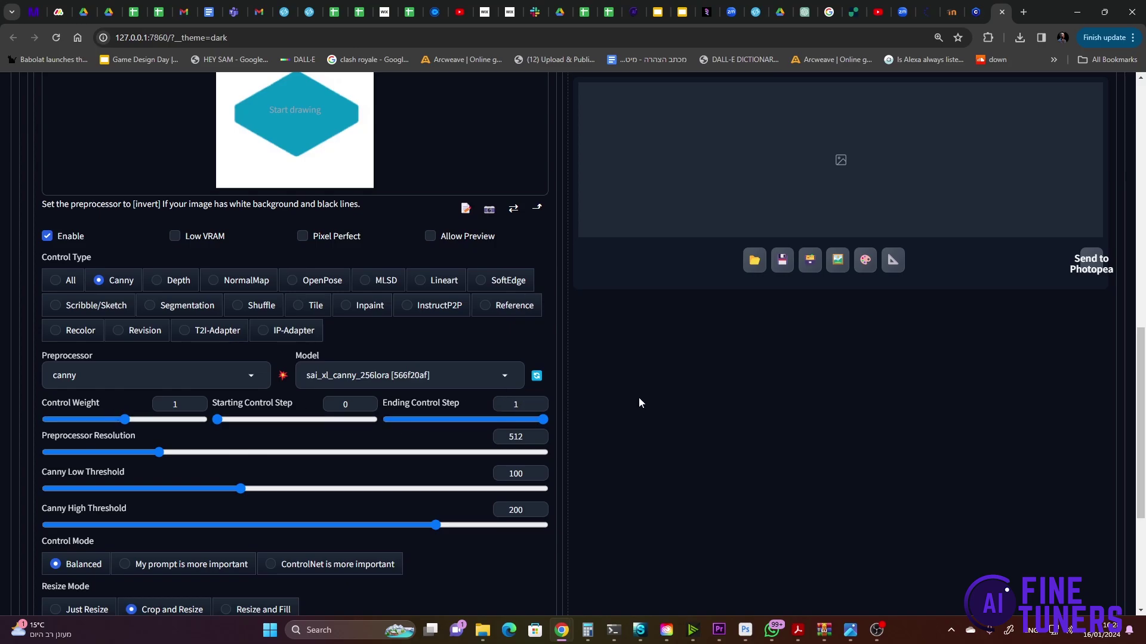
scroll(692, 393, "up", 1)
Generate the water tile batch and browse the four results and their edge map in the viewer.
scroll(692, 395, "up", 10)
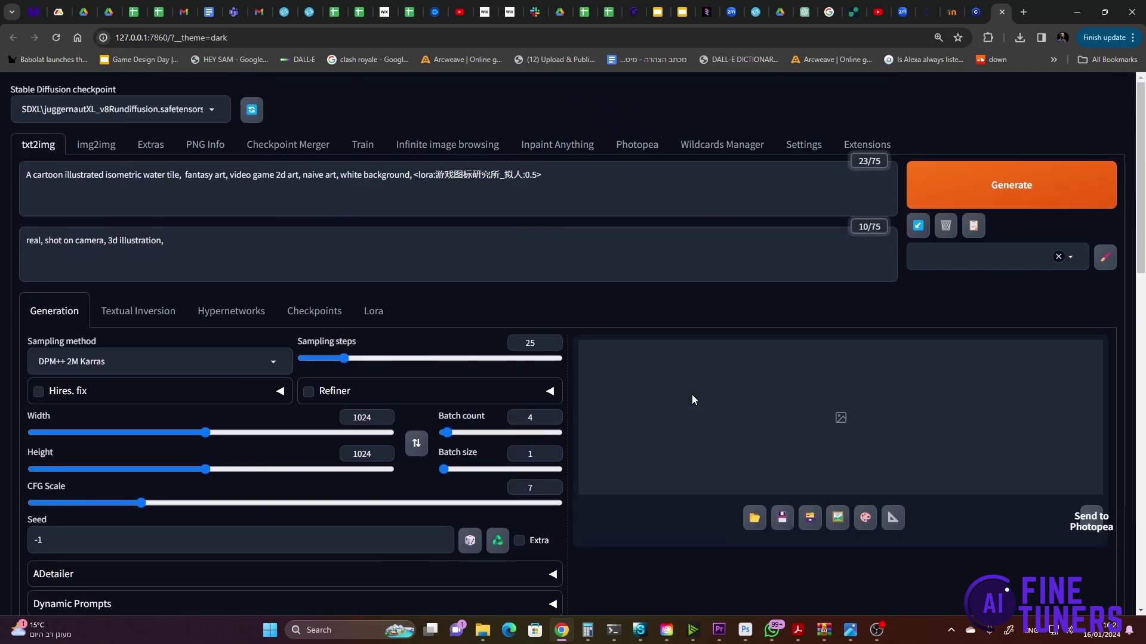
left_click(961, 186)
key("Right")
key("Right")
key("Right")
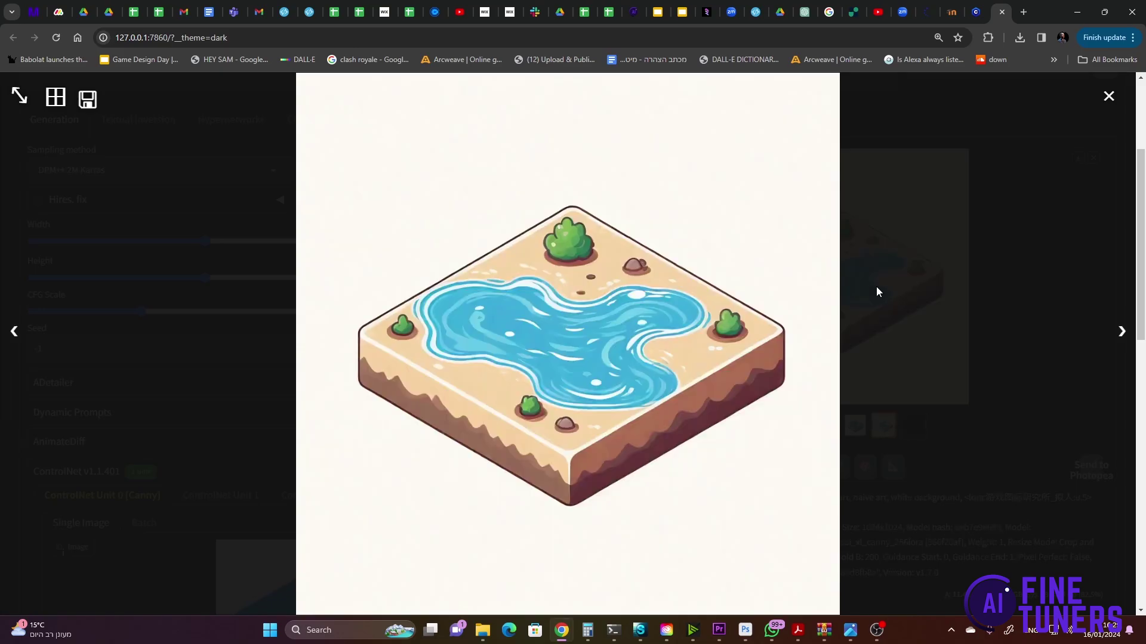
key("Right")
key("Right")
key("Right")
key("Left")
key("Left")
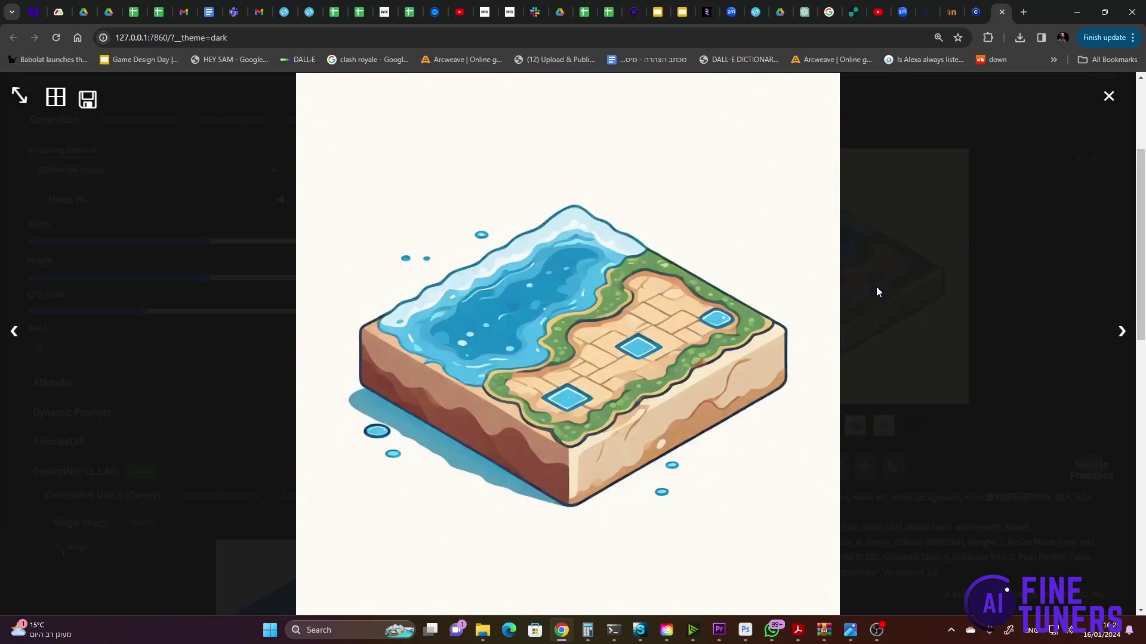
key("Right")
key("Right")
key("Right")
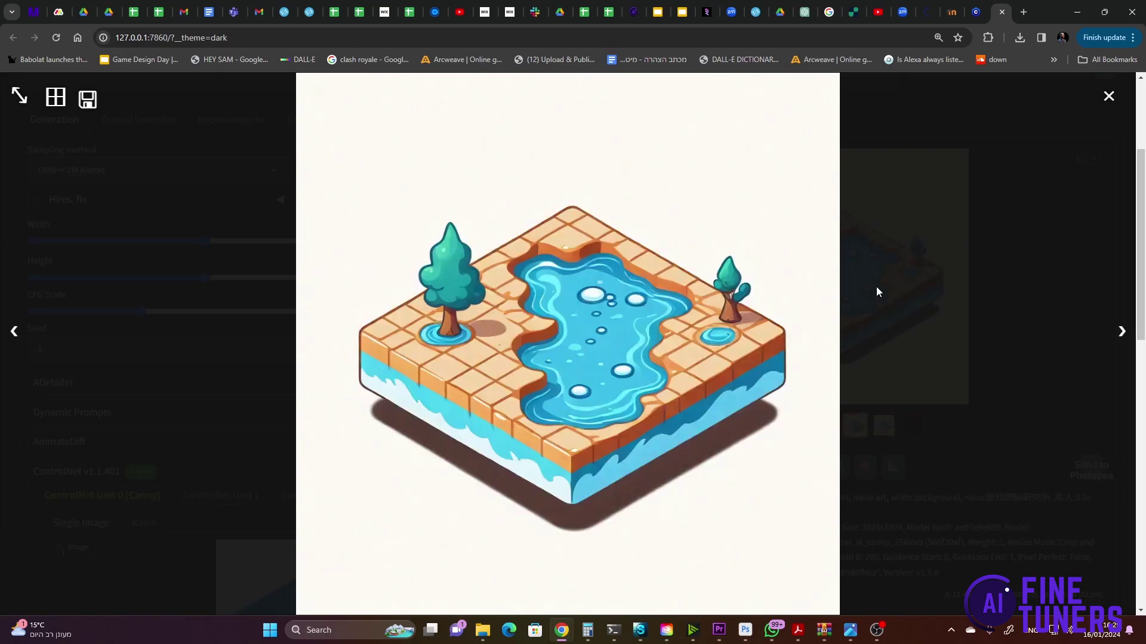
key("Left")
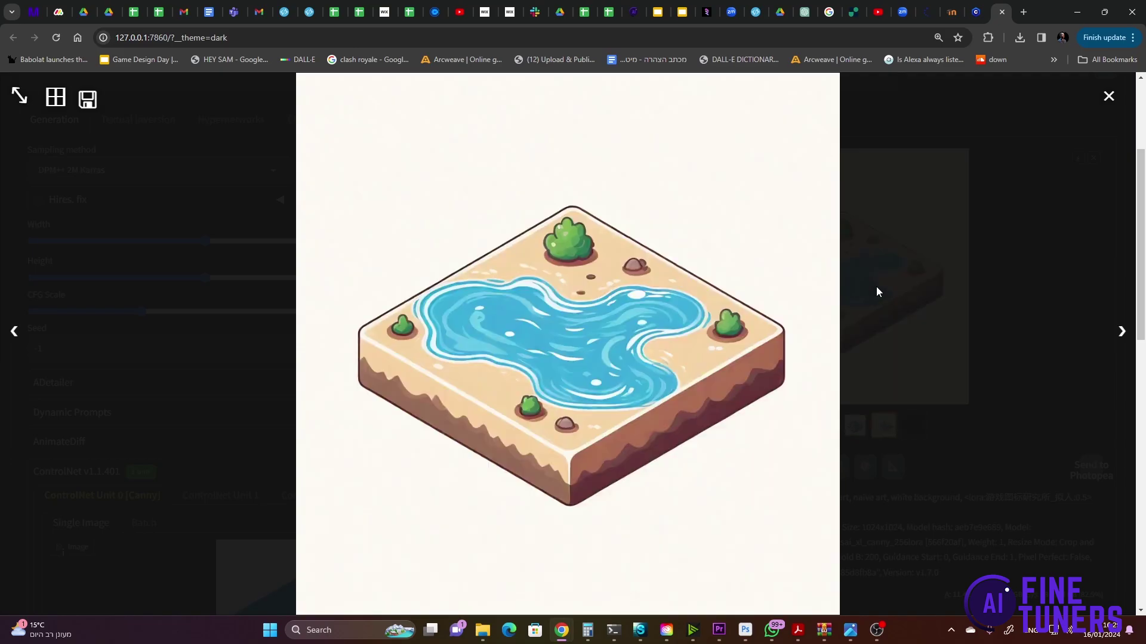
left_click(1041, 228)
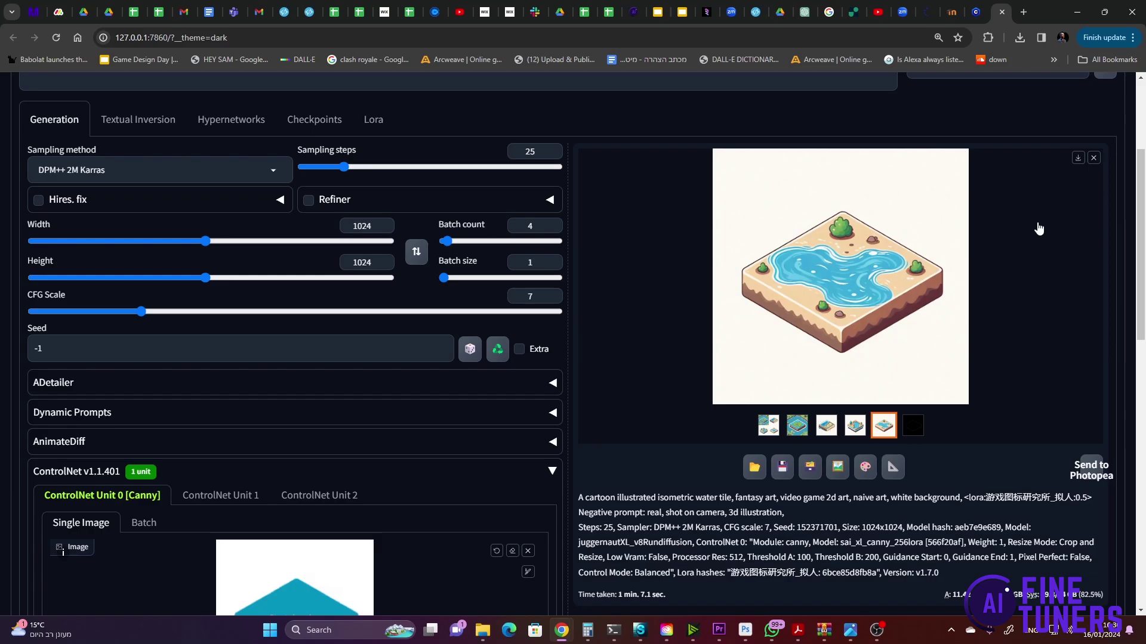
scroll(327, 271, "up", 3)
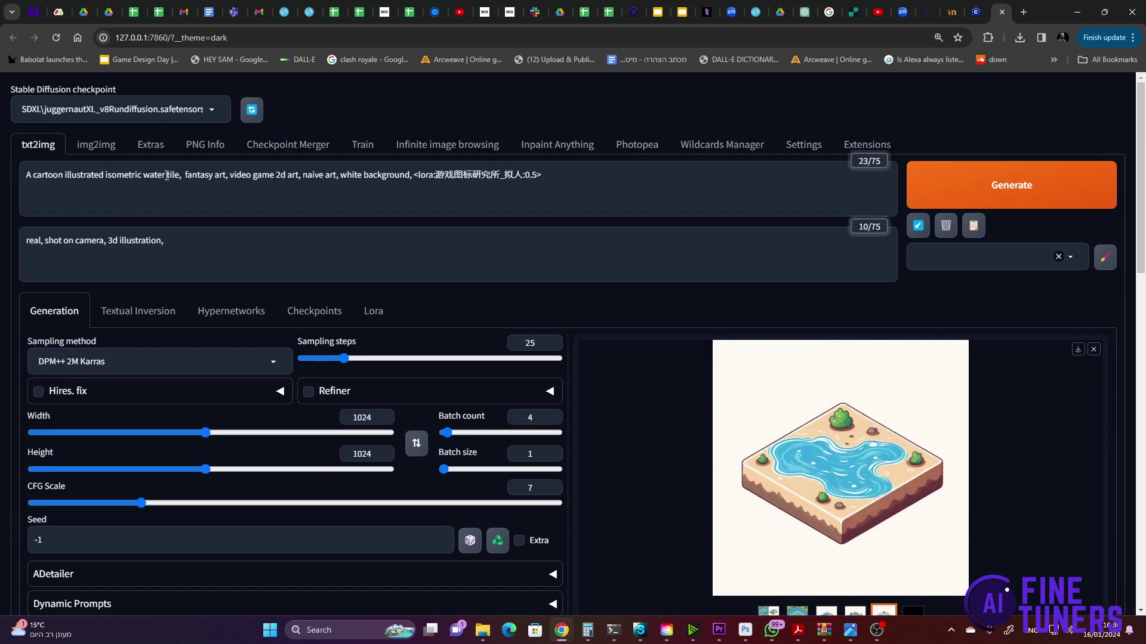
Add 'waves, fish,' to the prompt, exclude 'land, trees, brown', and preview the leaping-fish tile.
left_click(185, 177)
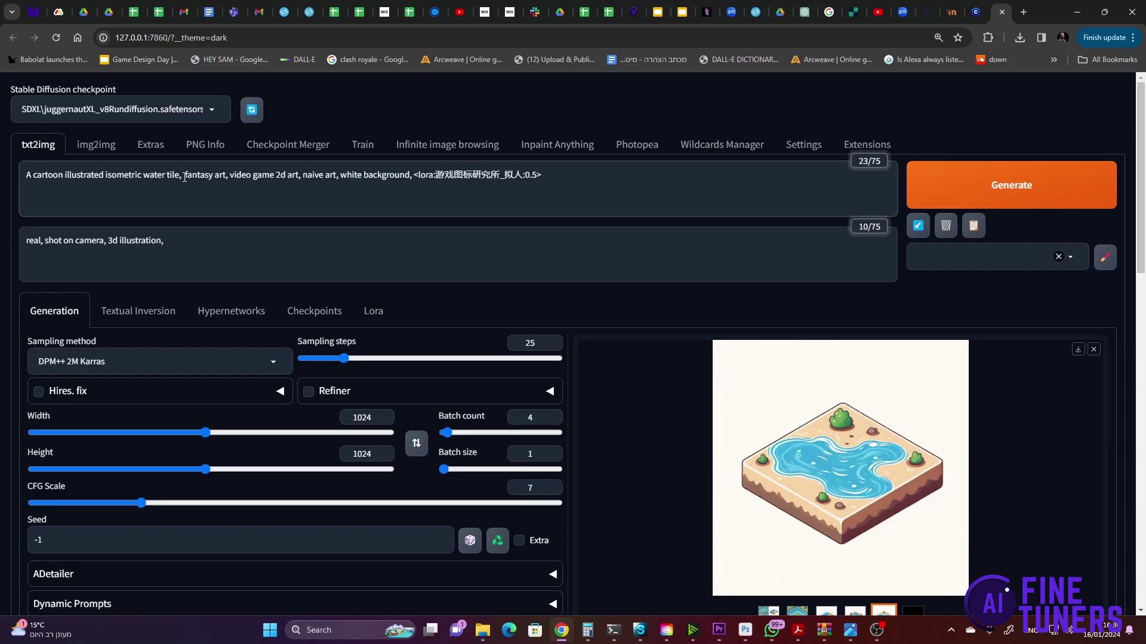
type("waves, ")
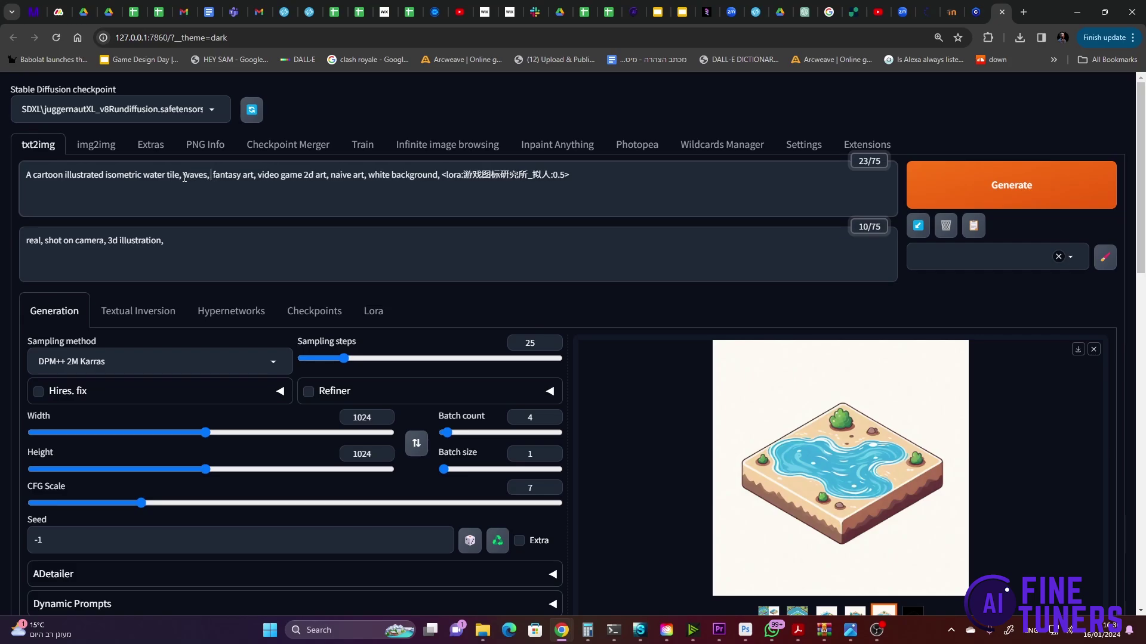
type("fish")
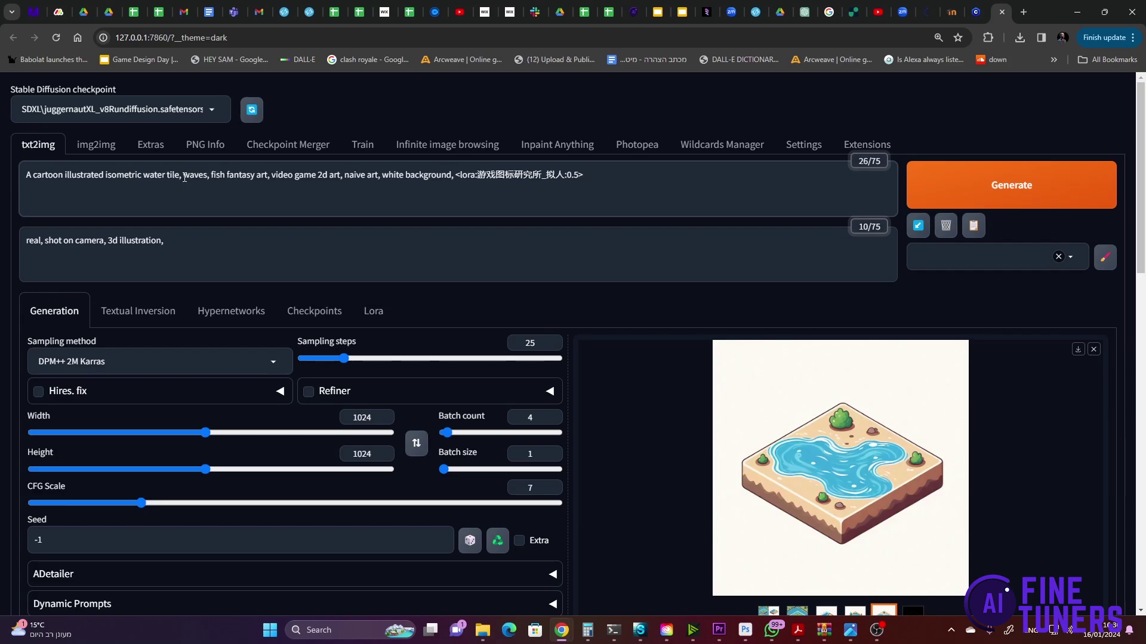
type(",")
left_click(213, 236)
type("land, trees")
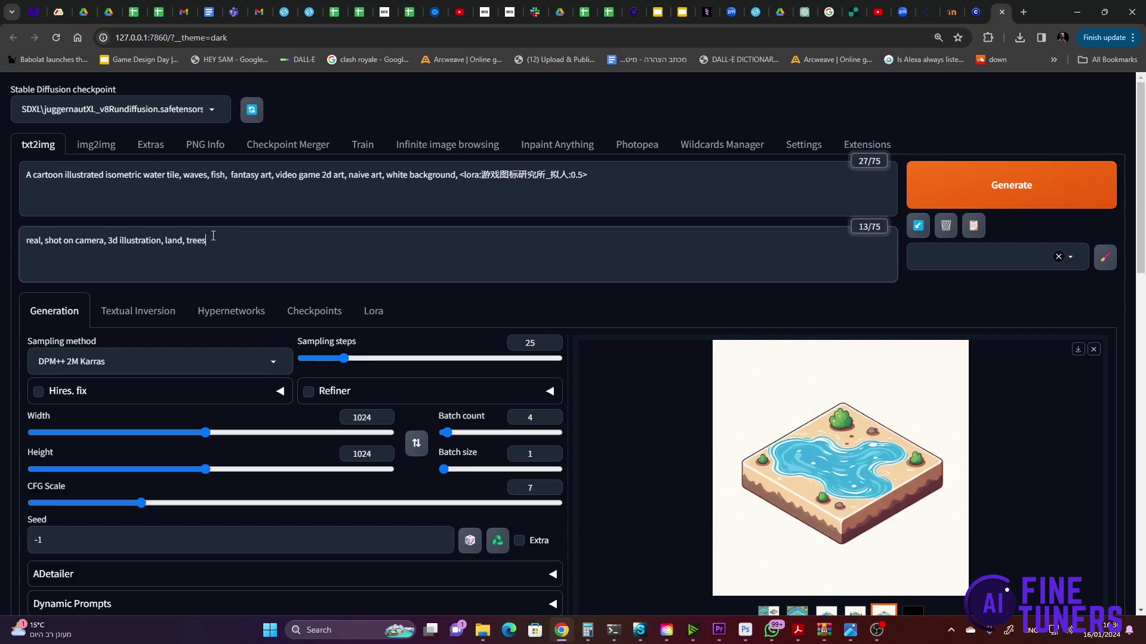
type(", brown")
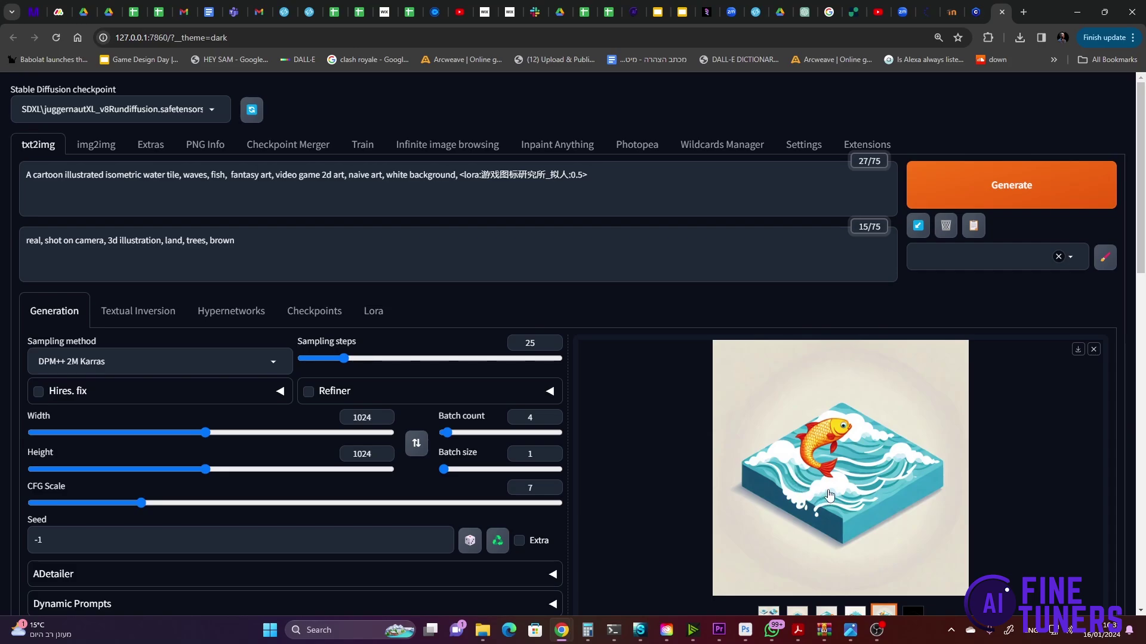
left_click(857, 492)
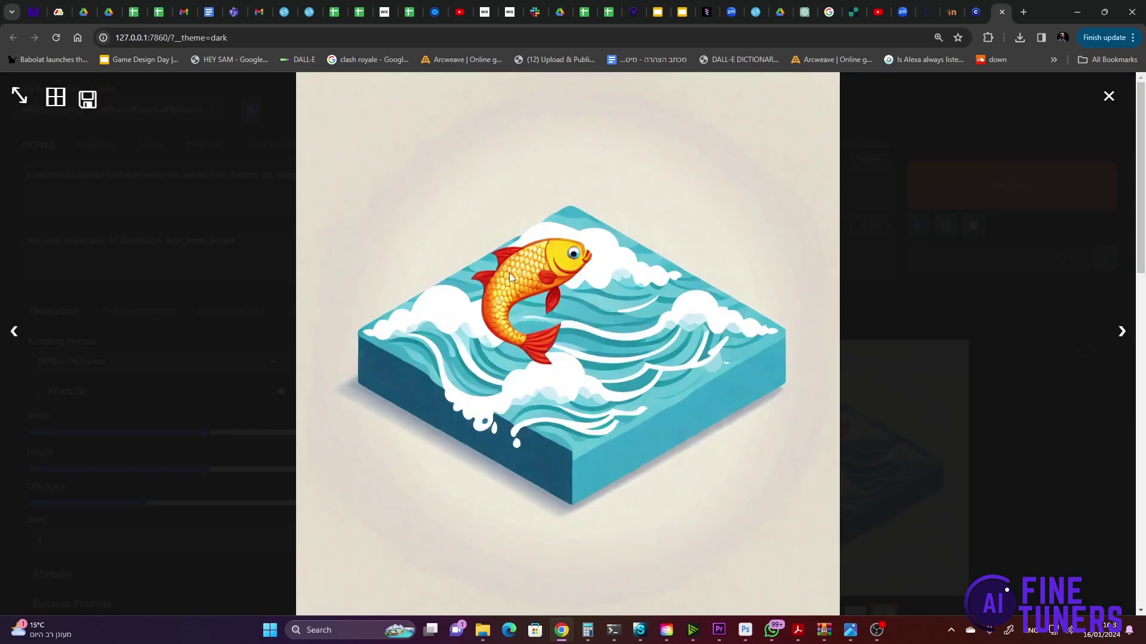
left_click(952, 302)
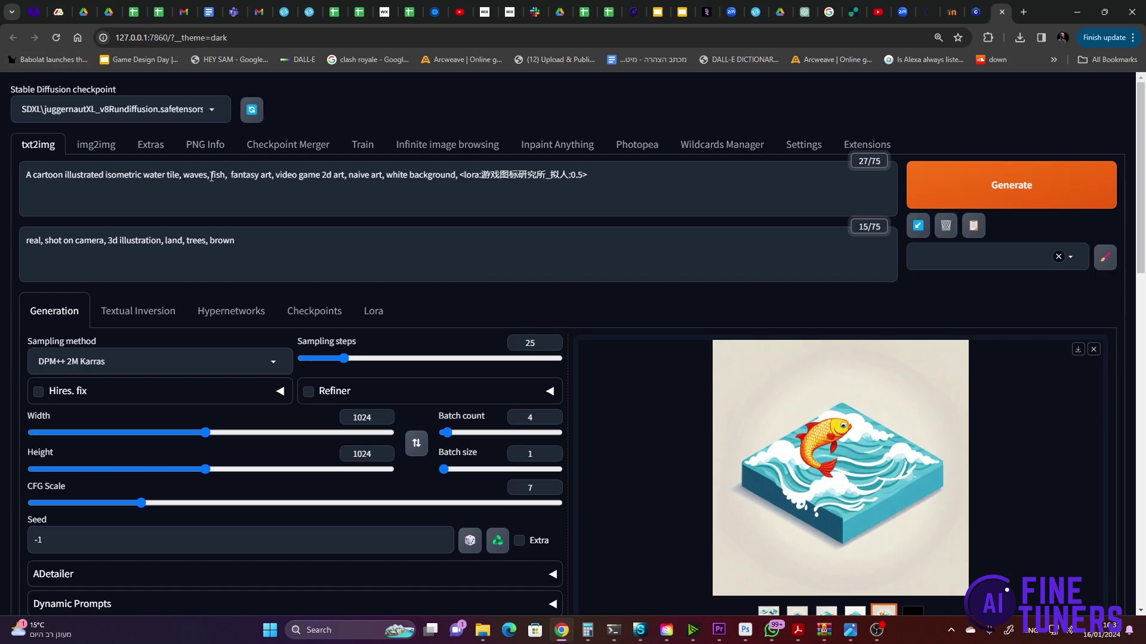
Remove 'fish' from the prompt and append ', shadow' to the negative prompt.
left_click_drag(210, 174, 227, 176)
key("BackSpace")
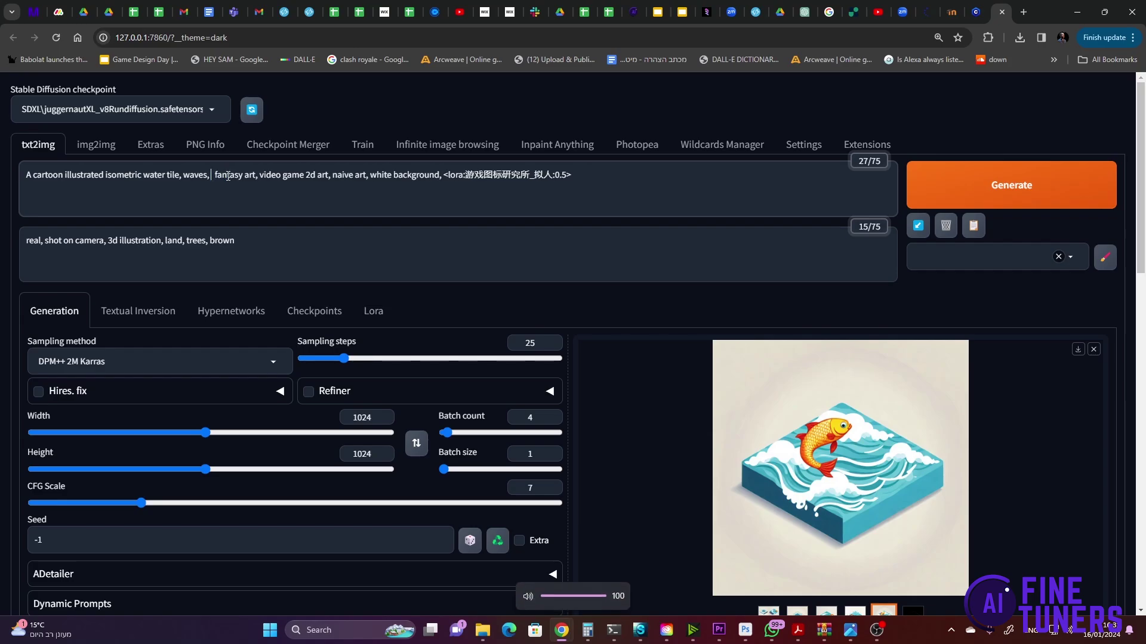
left_click(236, 241)
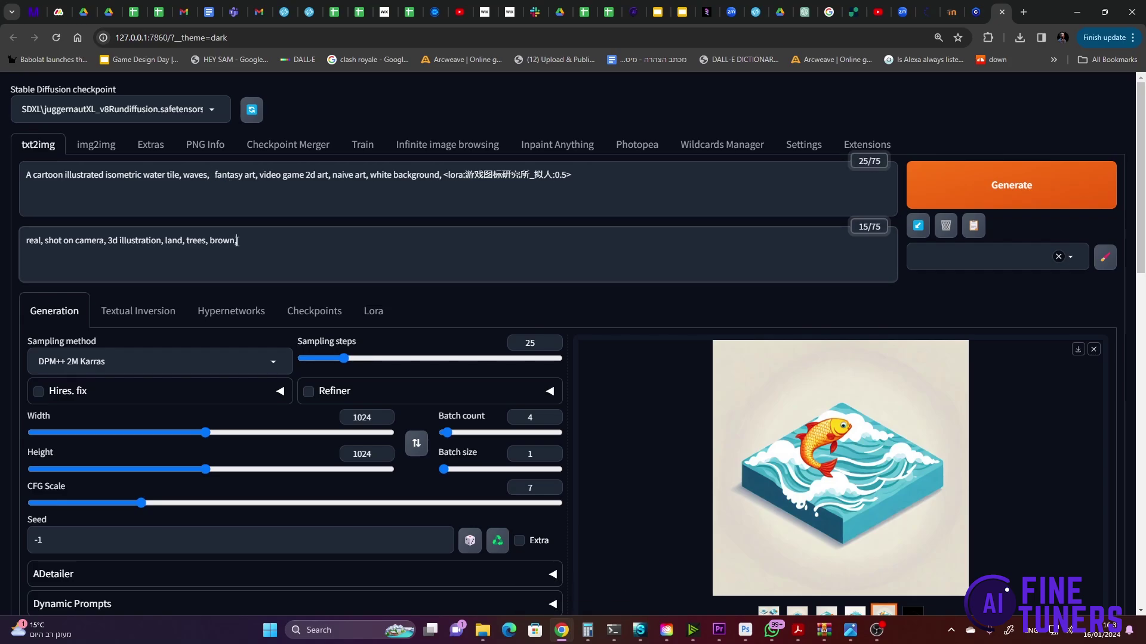
type(", shadow")
Generate new water tiles, review them, then delete 'land, trees, brown, shadow' from the negative prompt.
left_click(1011, 185)
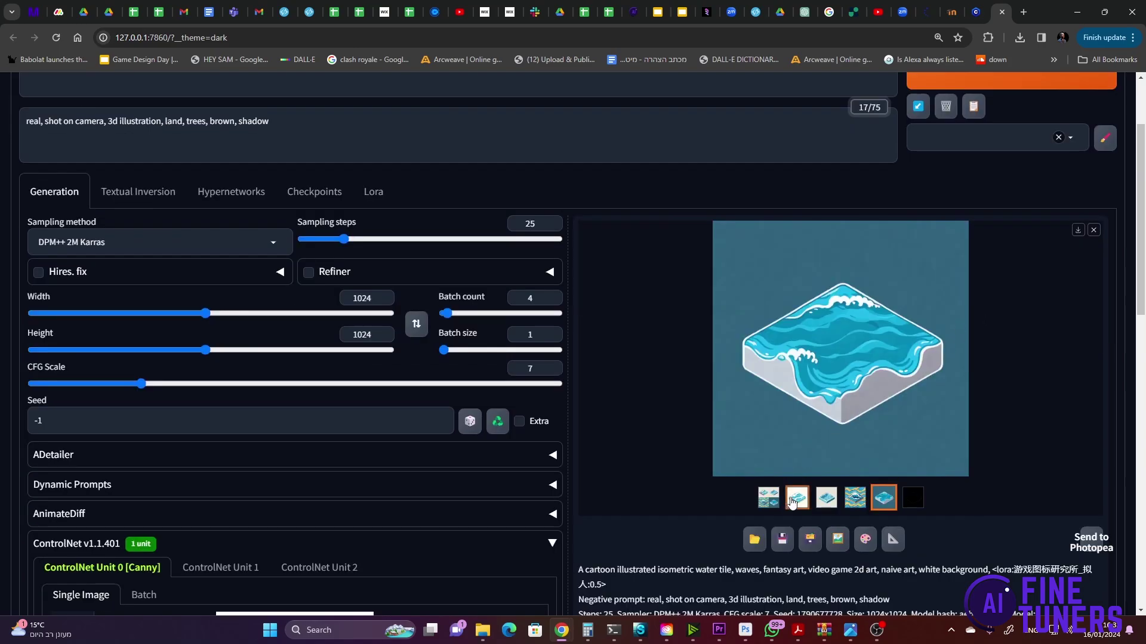
left_click(795, 501)
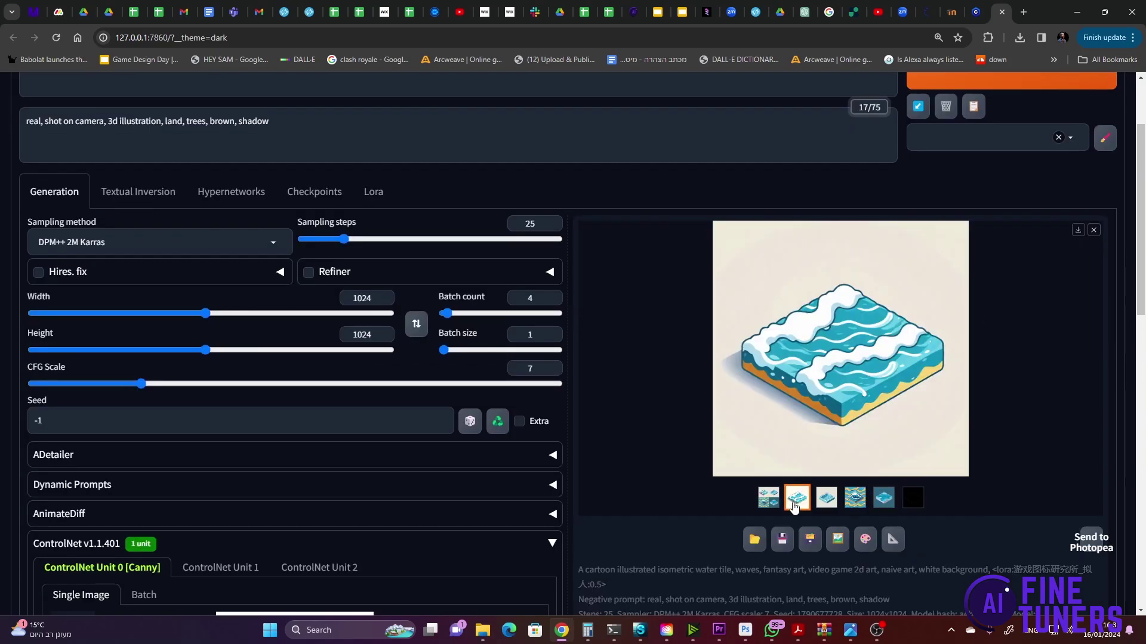
left_click(826, 503)
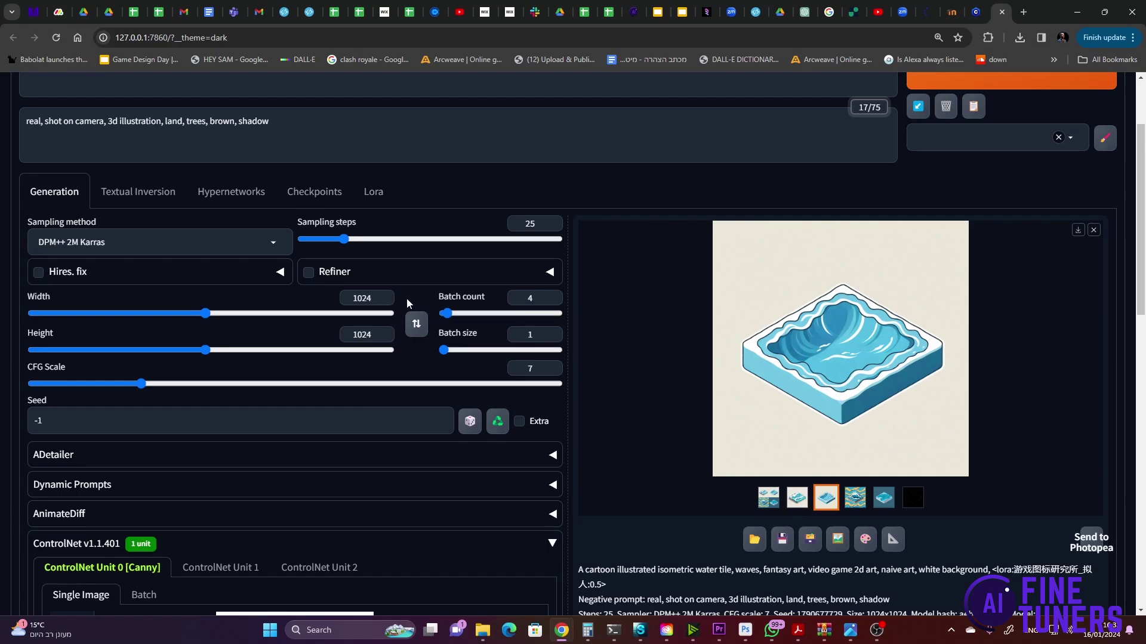
scroll(408, 304, "up", 2)
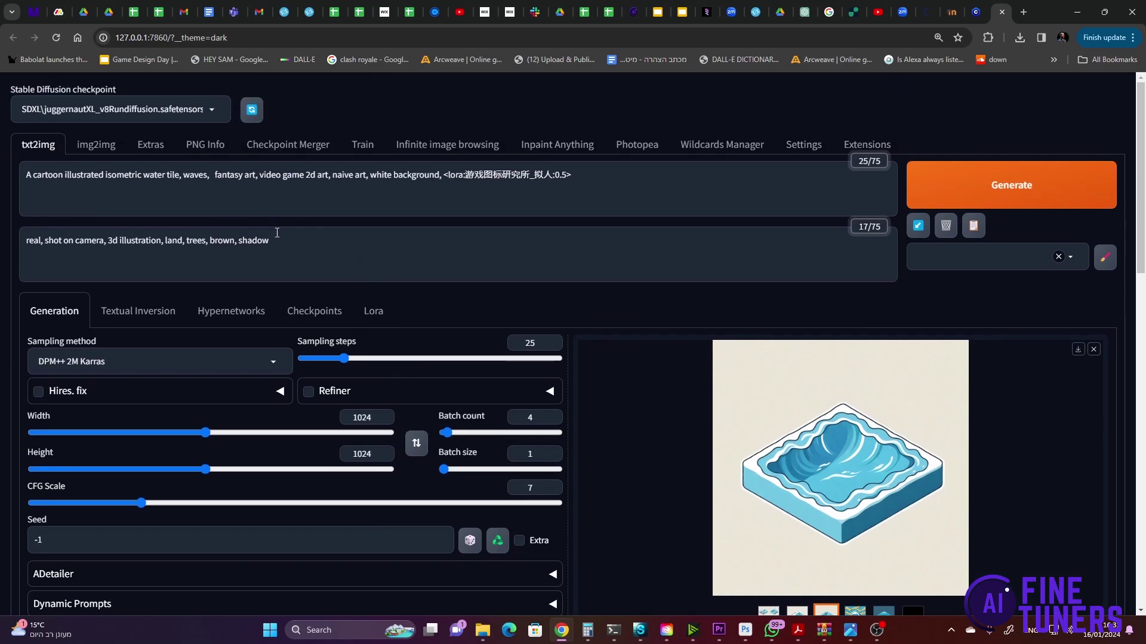
left_click_drag(272, 239, 166, 235)
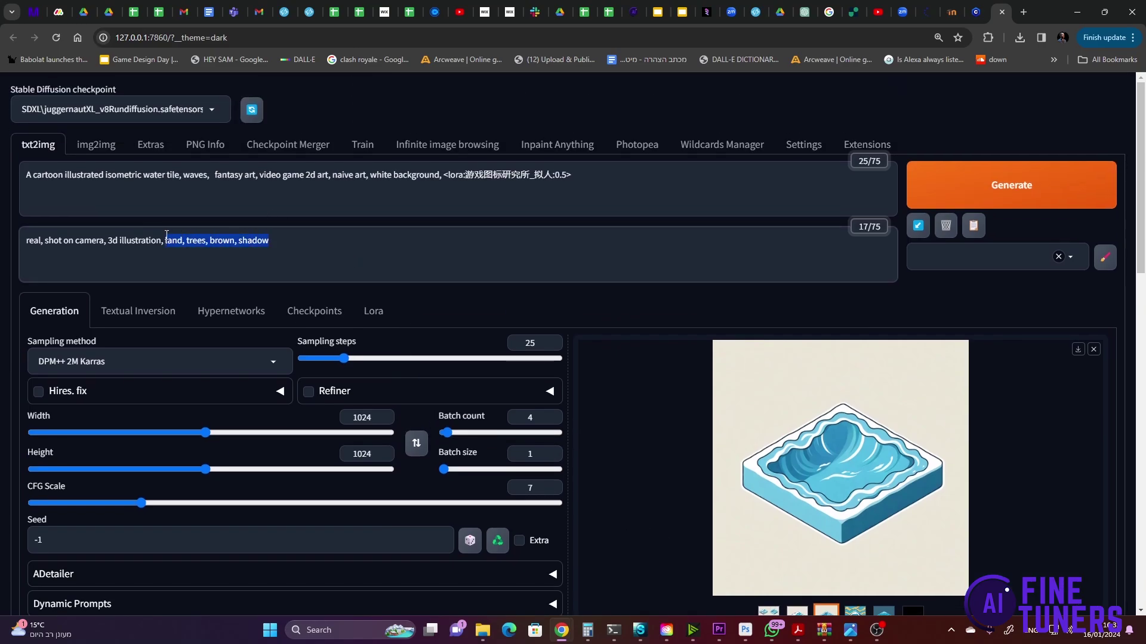
key("BackSpace")
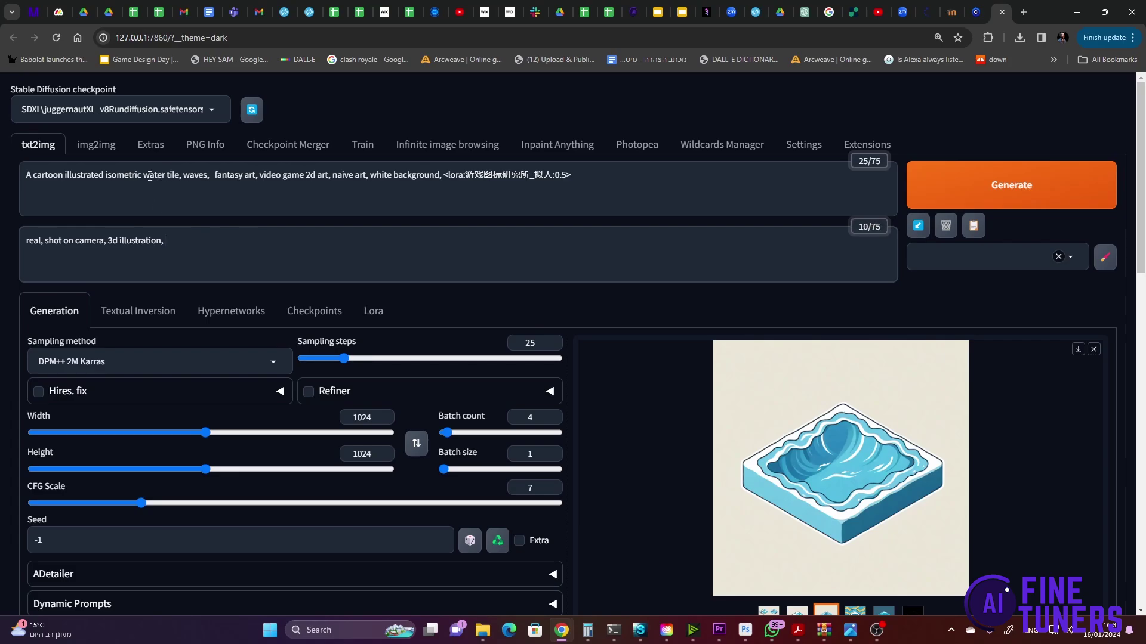
Replace 'water tile, waves' with 'pond' in the prompt.
left_click_drag(143, 176, 206, 180)
type("pond tile")
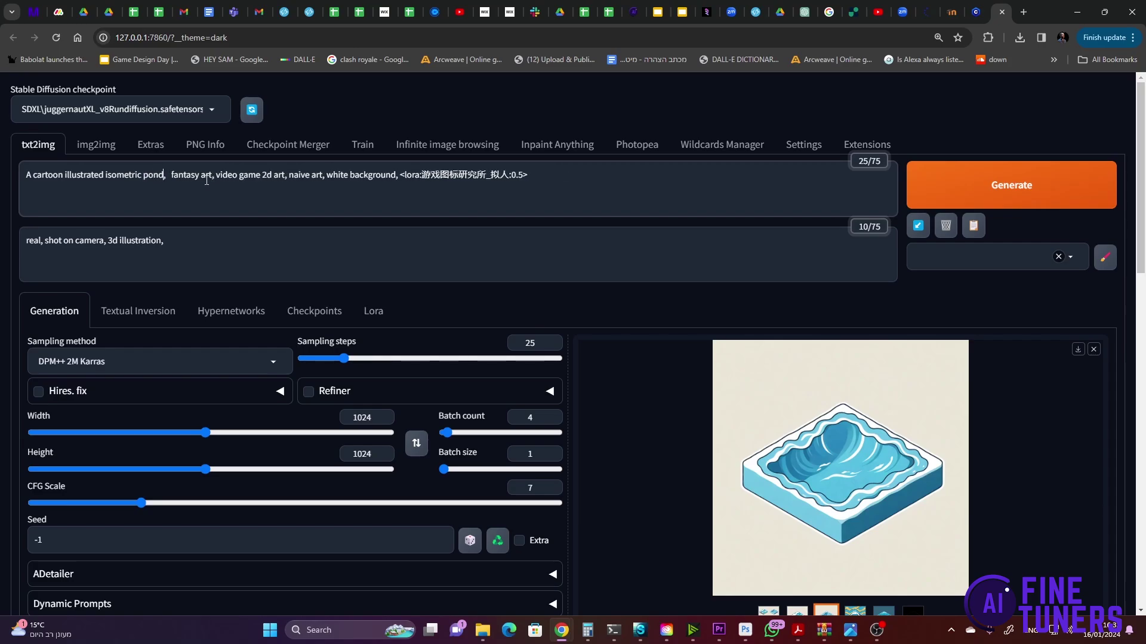
key("BackSpace")
key("BackSpace")
key("BackSpace")
key("BackSpace")
key("BackSpace")
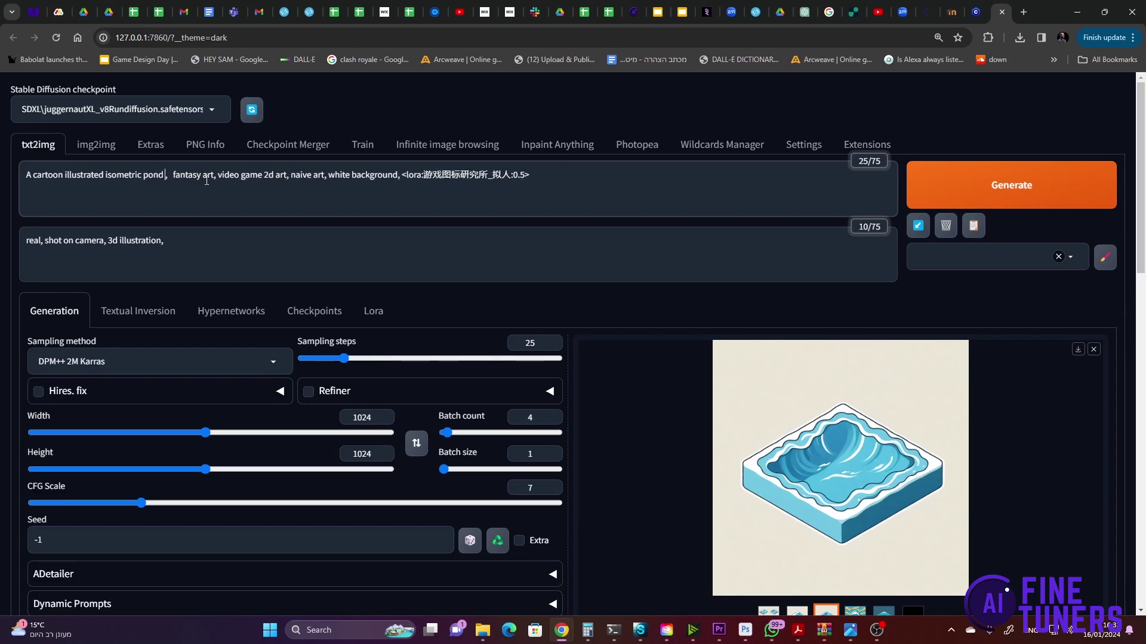
Browse the generated pond tiles full-screen, ending on the stone-edged pond.
left_click(726, 357)
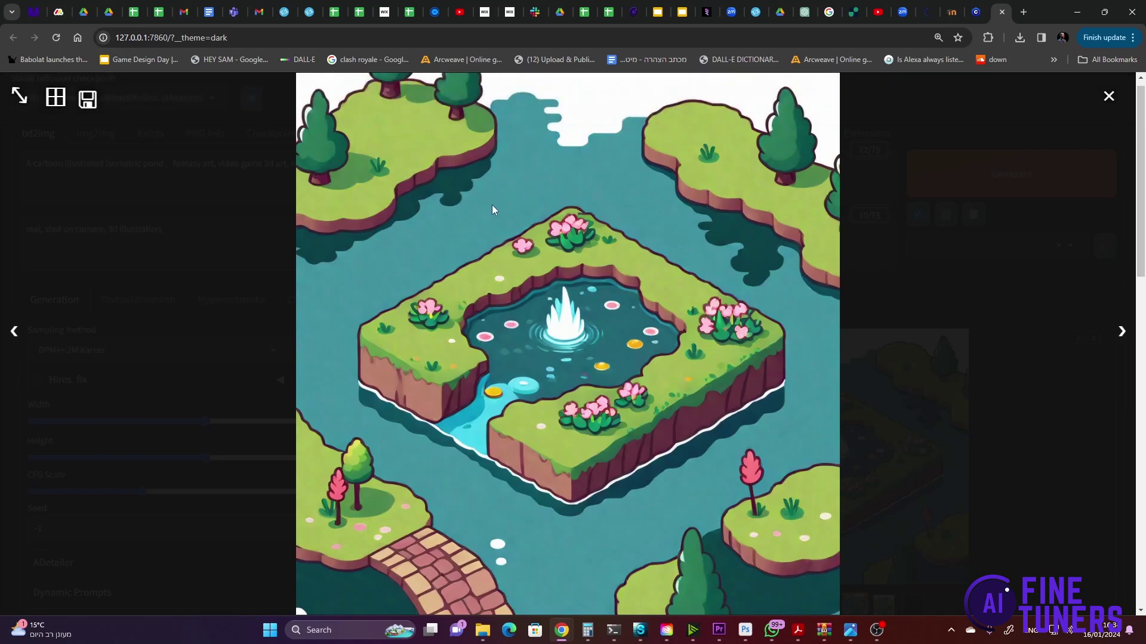
key("Right")
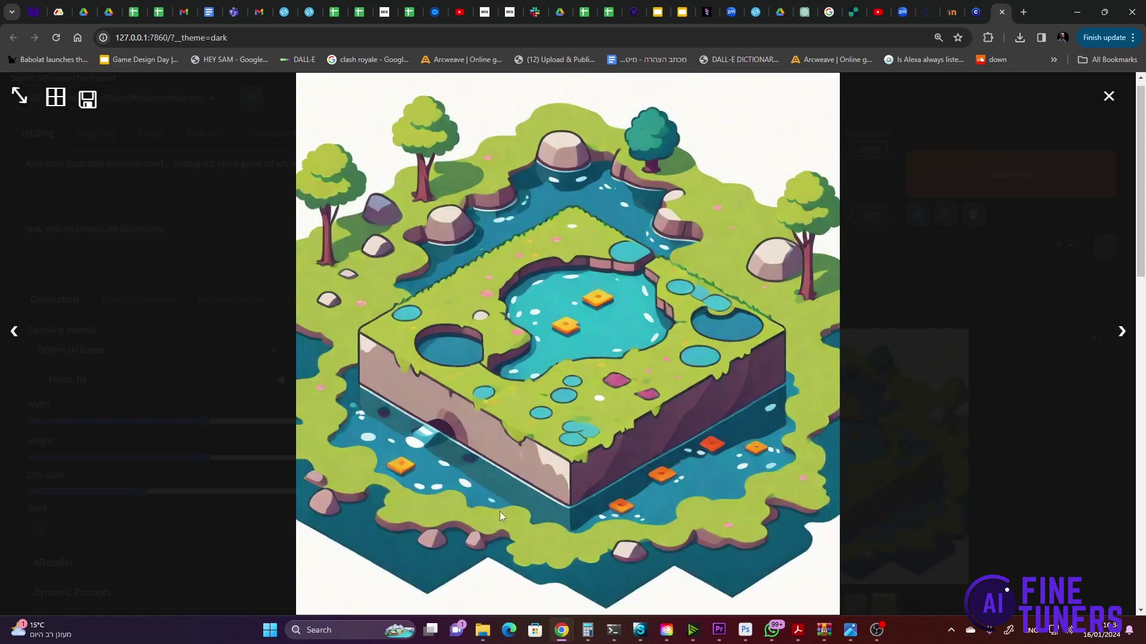
key("Left")
key("Right")
key("Left")
key("Right")
key("Right")
key("Left")
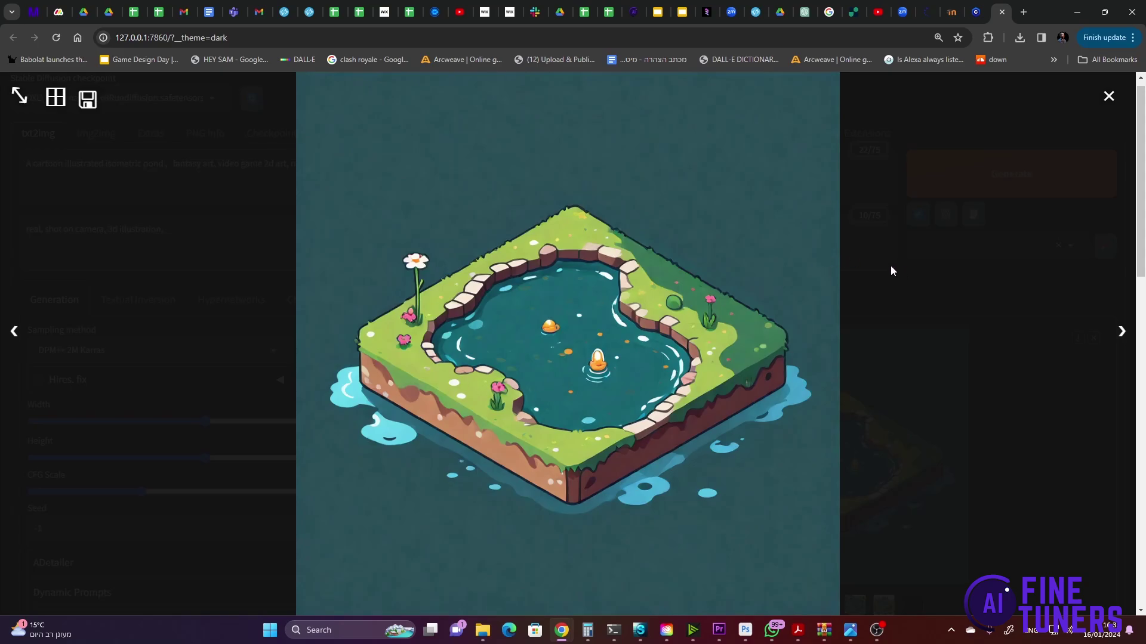
left_click(1108, 96)
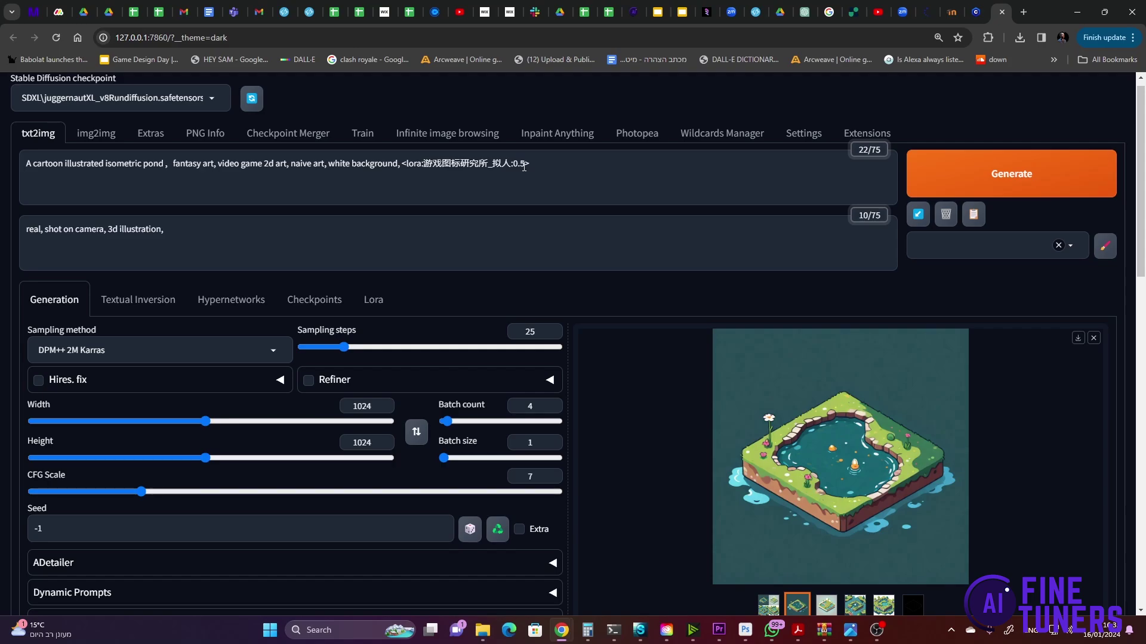
Swap the ControlNet template for the first Downloads image and view the fountain and two-pond results.
scroll(389, 231, "down", 7)
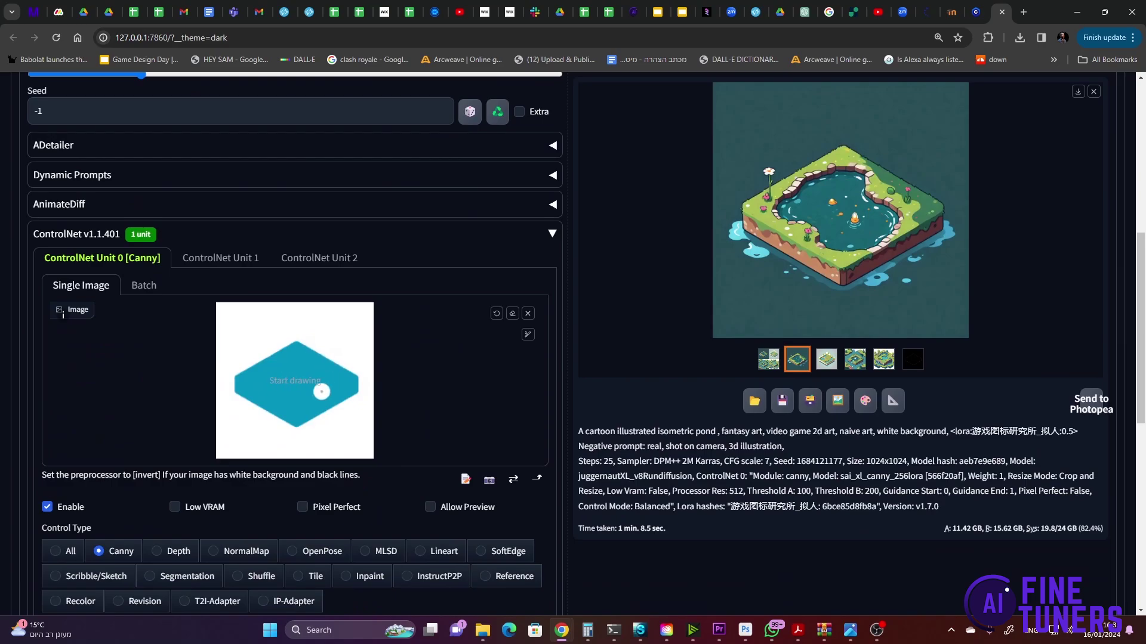
left_click(527, 314)
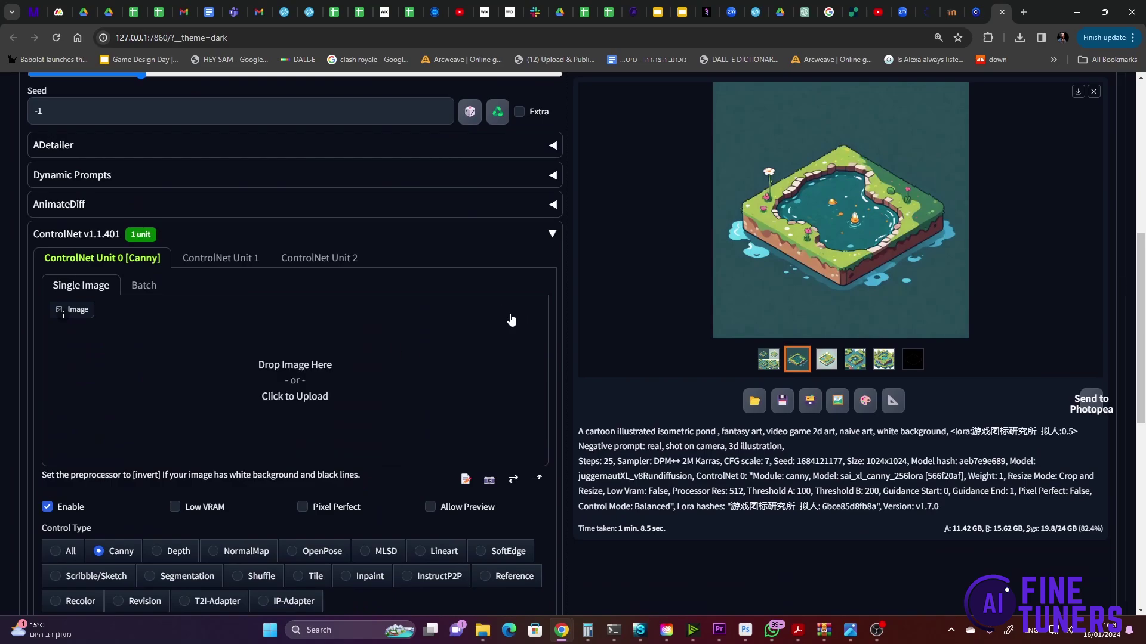
left_click(278, 376)
double_click(350, 125)
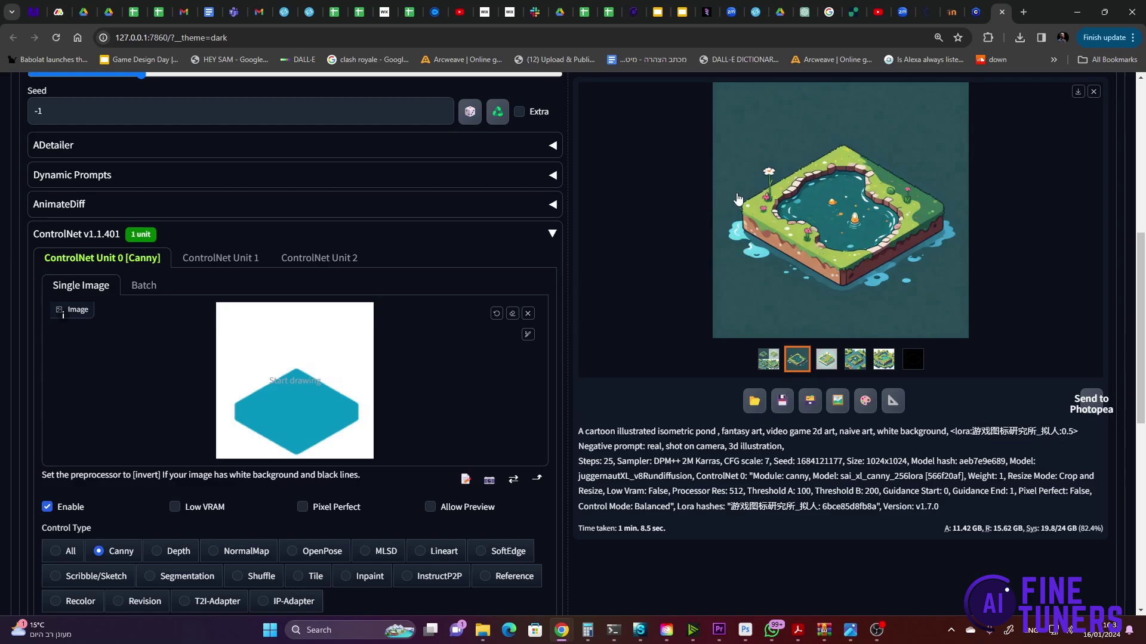
left_click(846, 364)
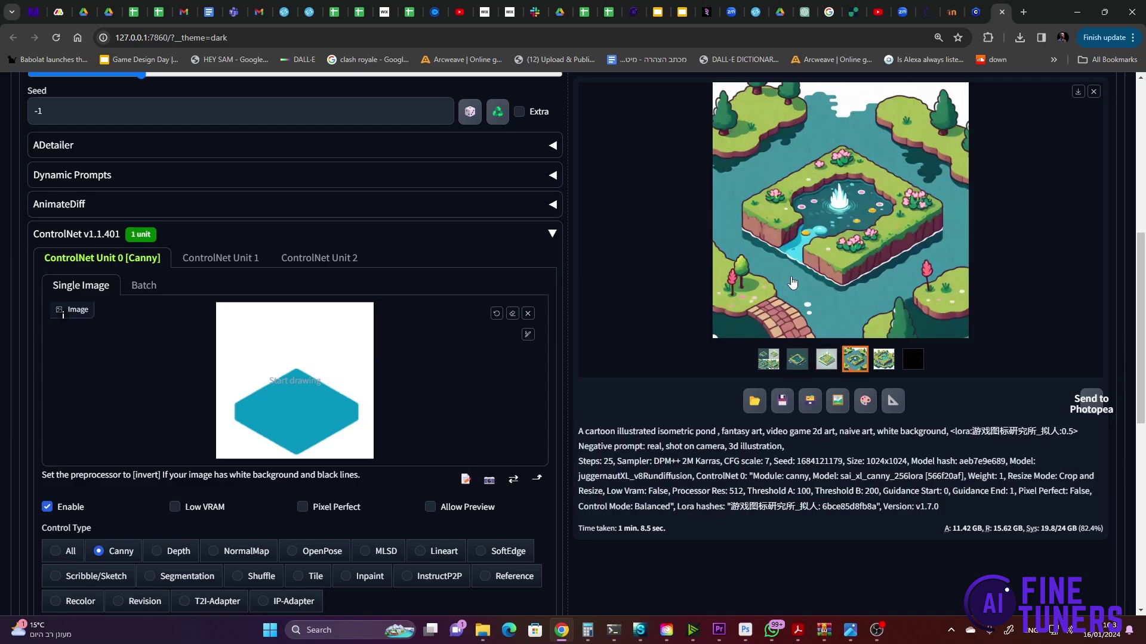
left_click(824, 363)
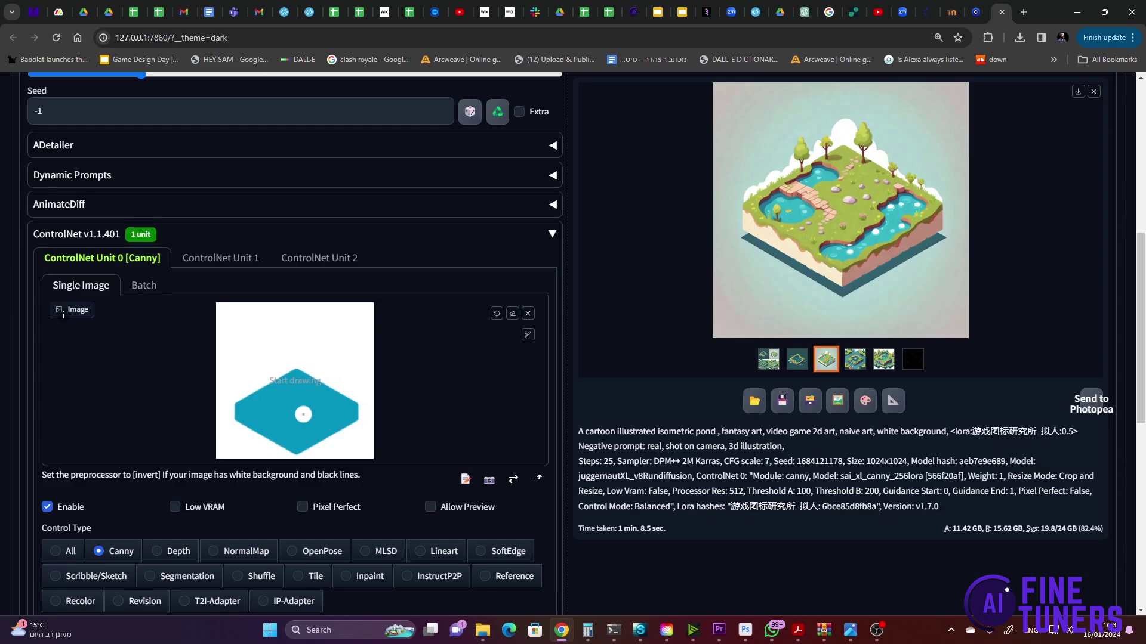
Change the prompt subject to 'Palace', generate, and compare the blue-domed castle with its edge map.
scroll(380, 304, "up", 7)
left_click(29, 175)
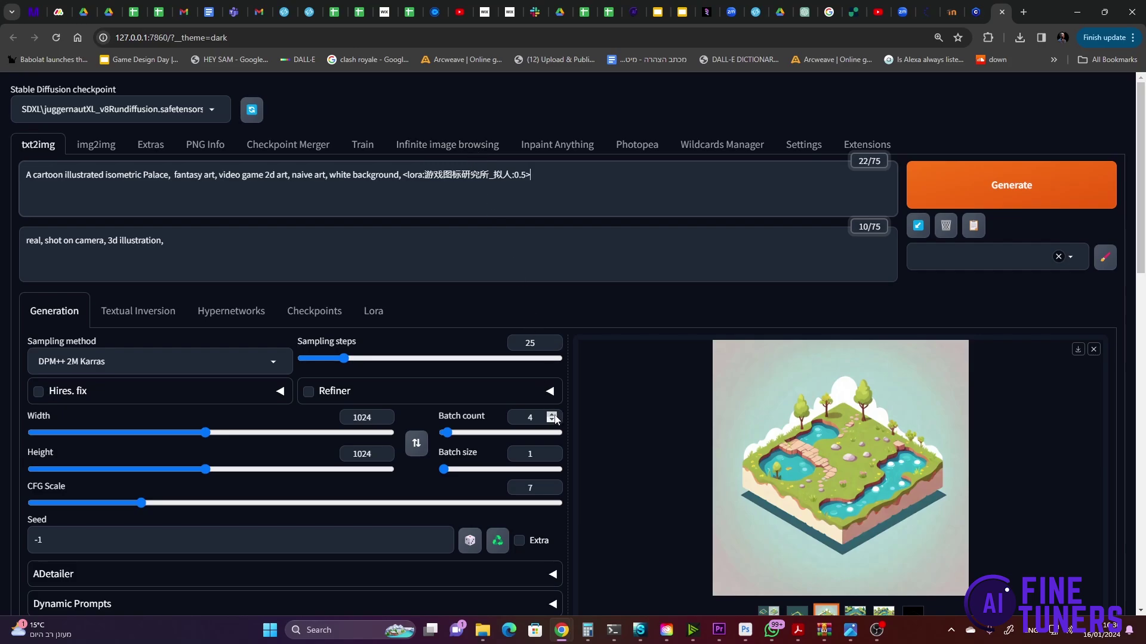
left_click(951, 190)
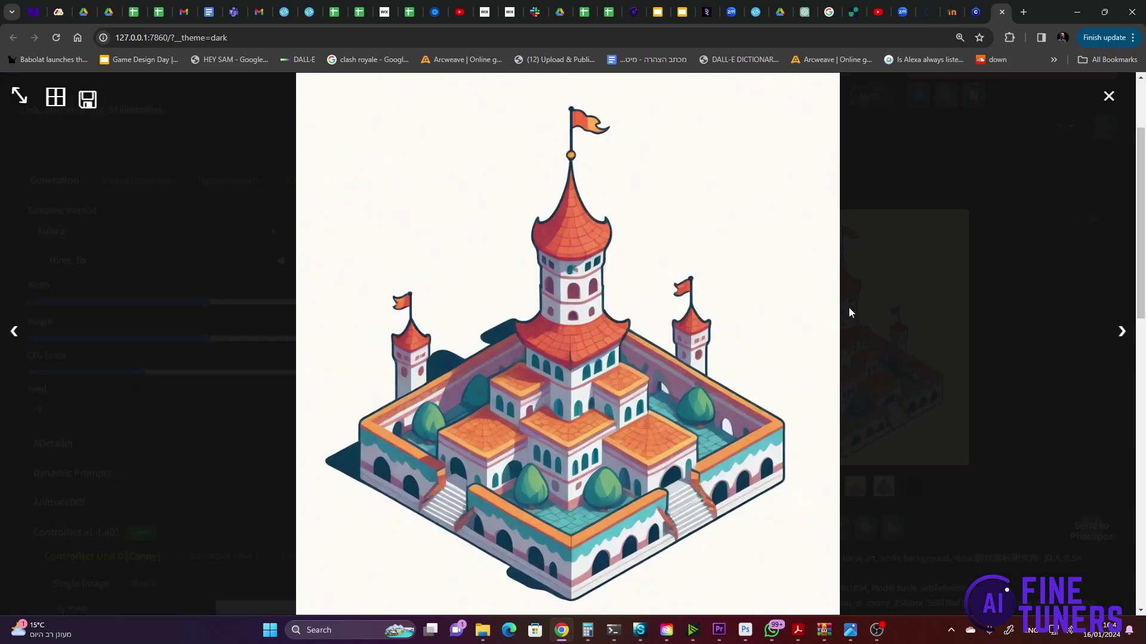
key("Right")
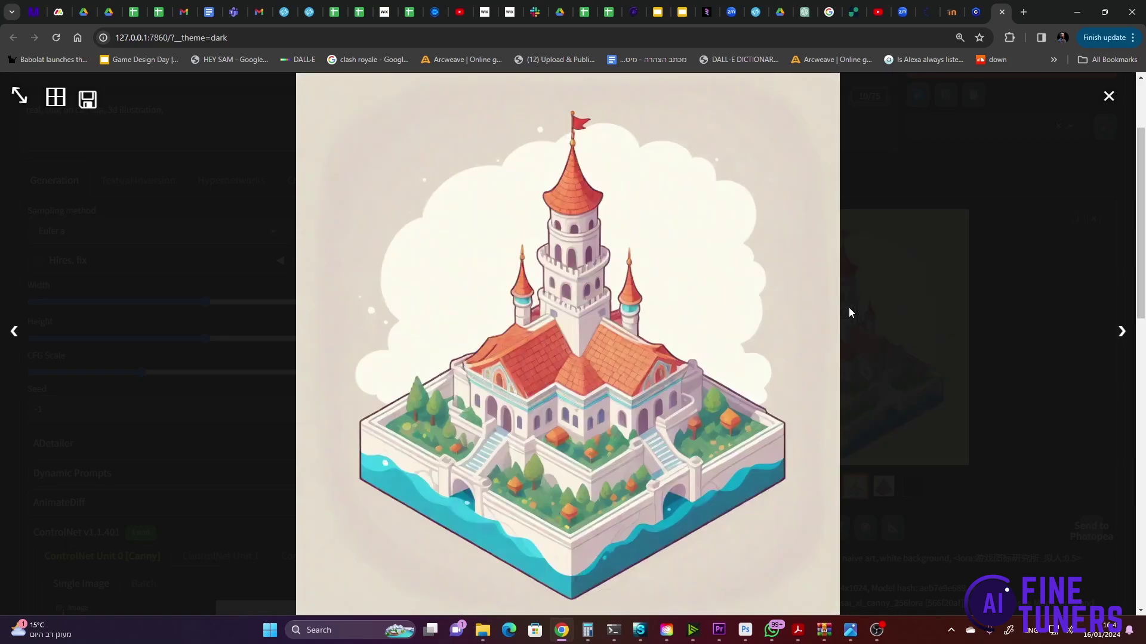
key("Right")
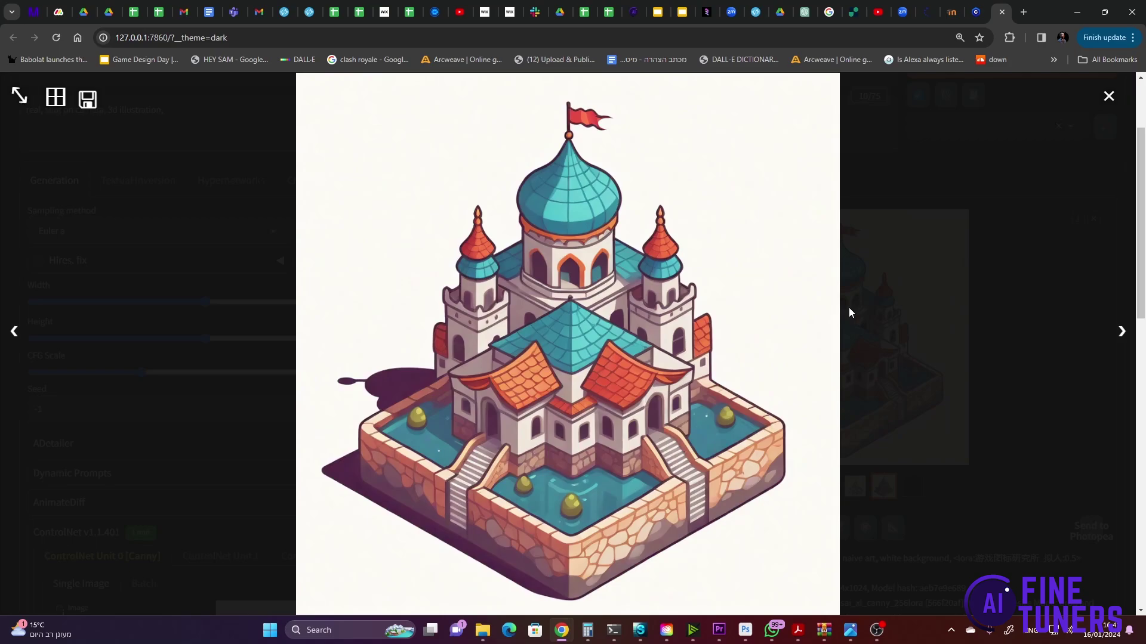
key("Right")
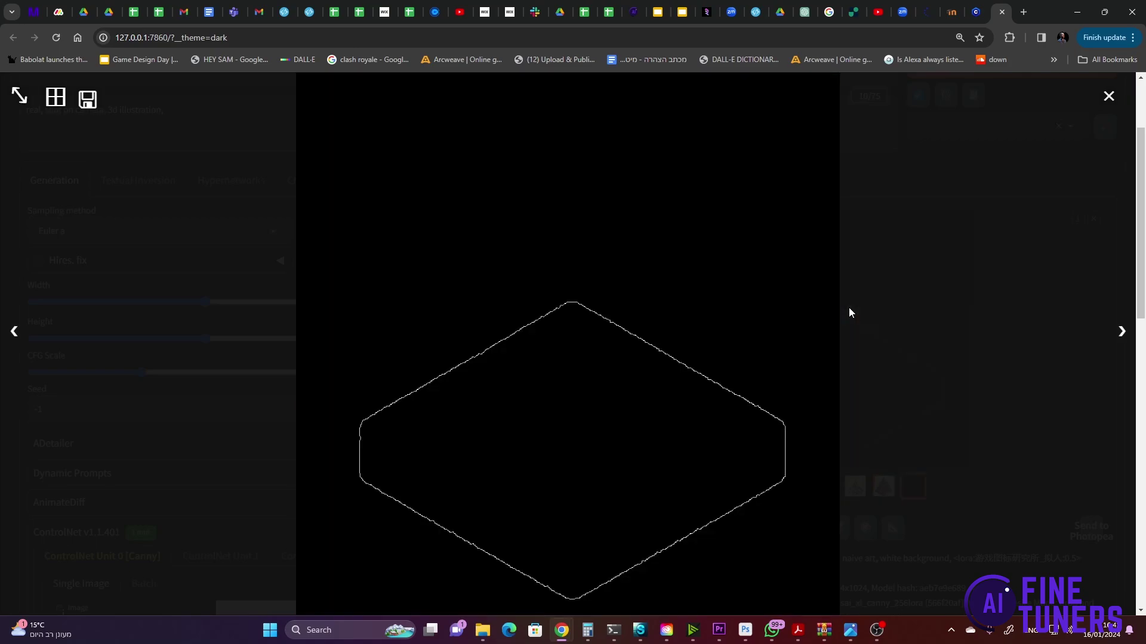
key("Left")
key("Right")
key("Right")
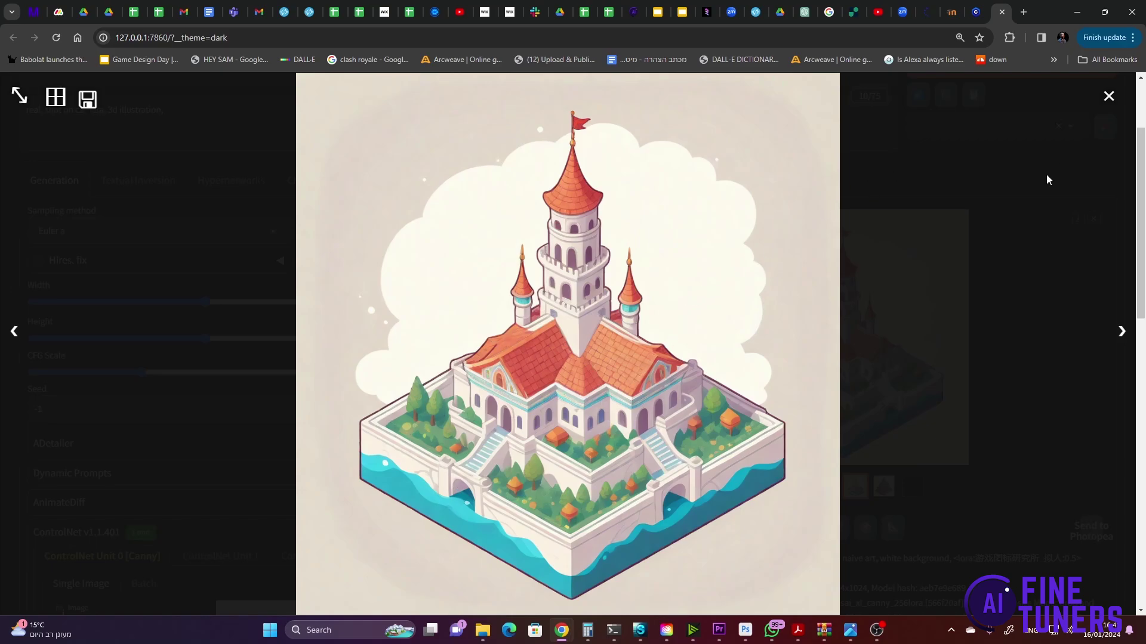
left_click(1108, 99)
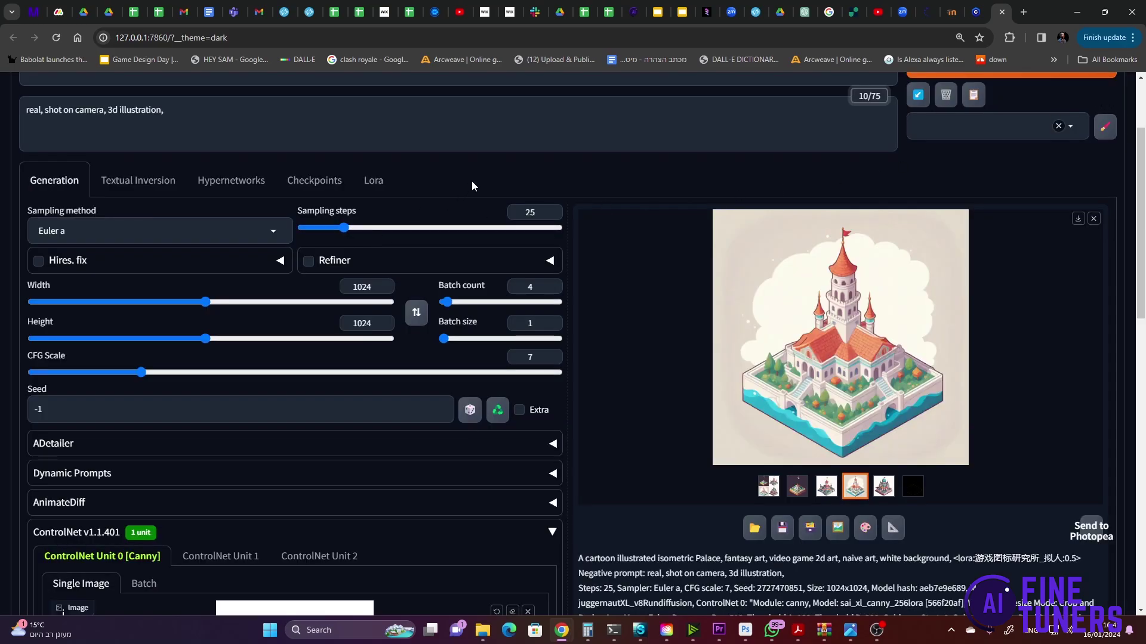
In ChatGPT's last reply, highlight the comma-separated list from Citadel to Ethereal Observatory.
left_click(805, 12)
scroll(545, 251, "down", 3)
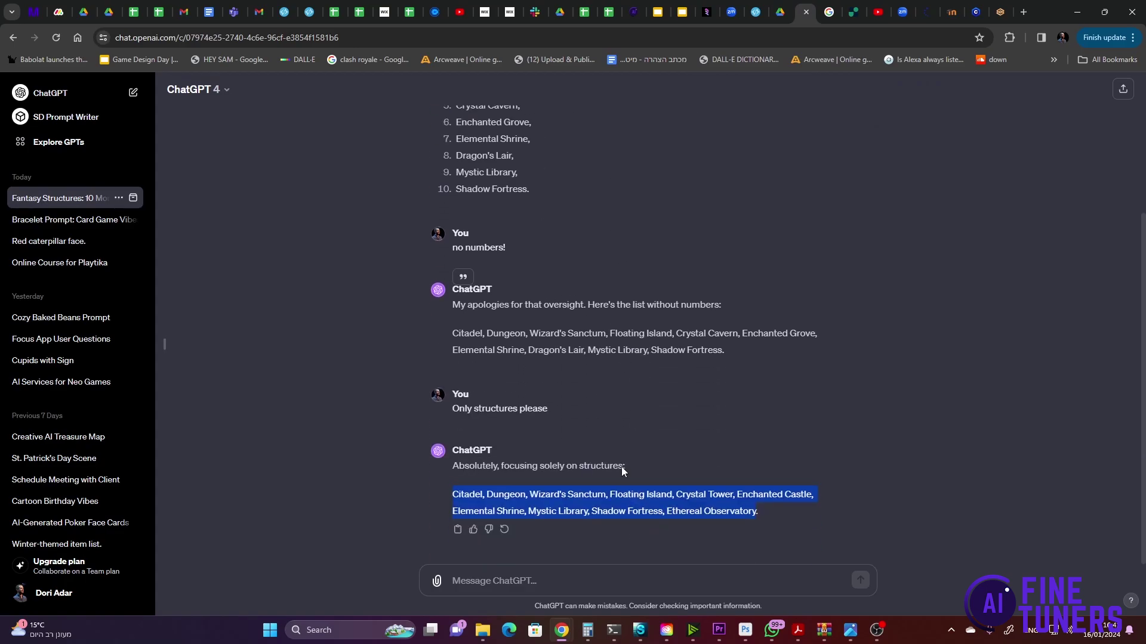
left_click(496, 508)
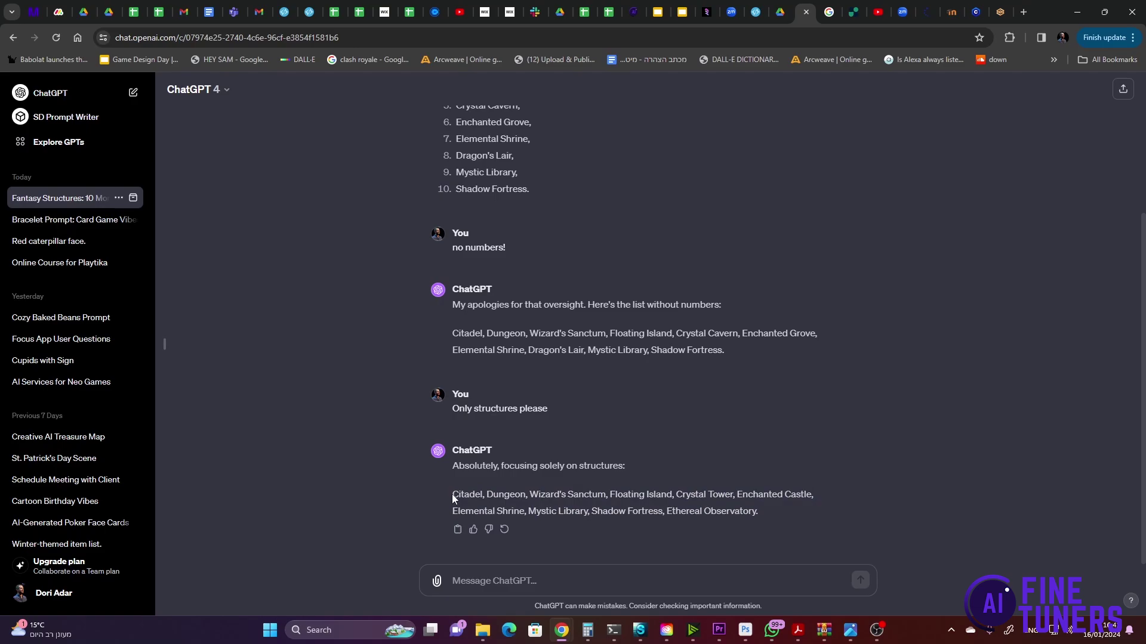
left_click_drag(452, 498, 807, 518)
key("ctrl+c")
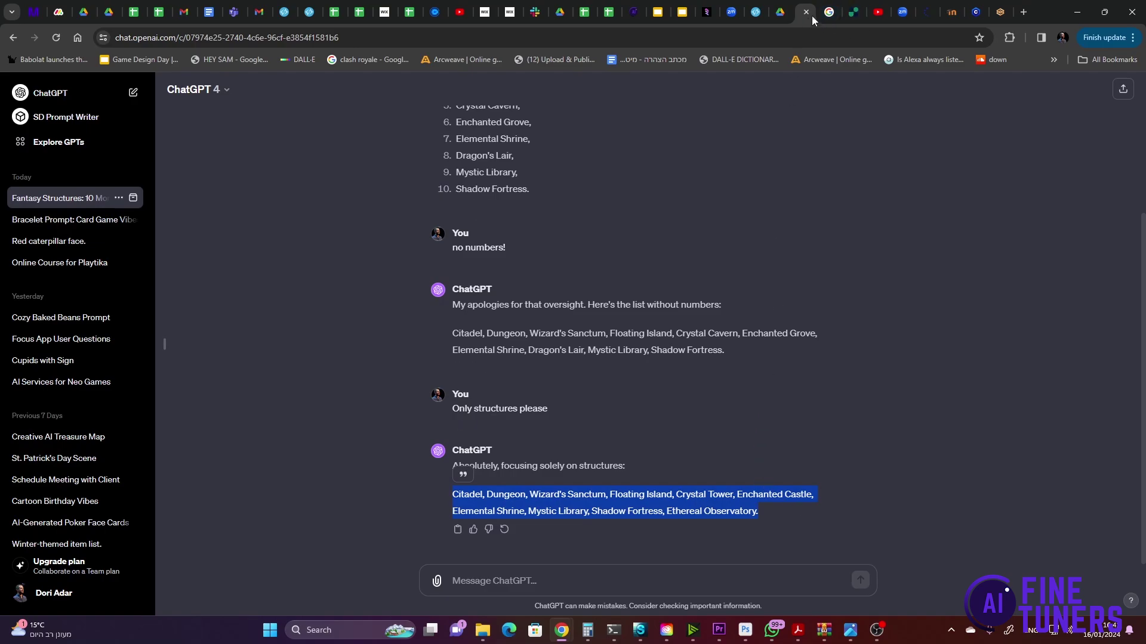
Back in the WebUI, select the X/Y/Z plot script.
left_click(993, 13)
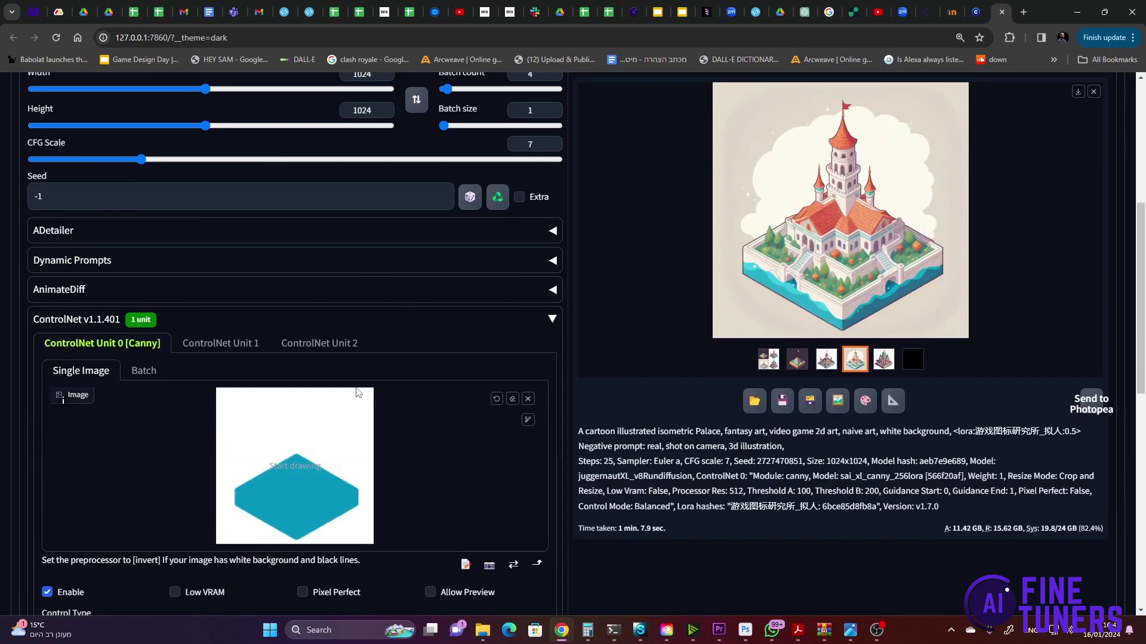
scroll(361, 391, "down", 9)
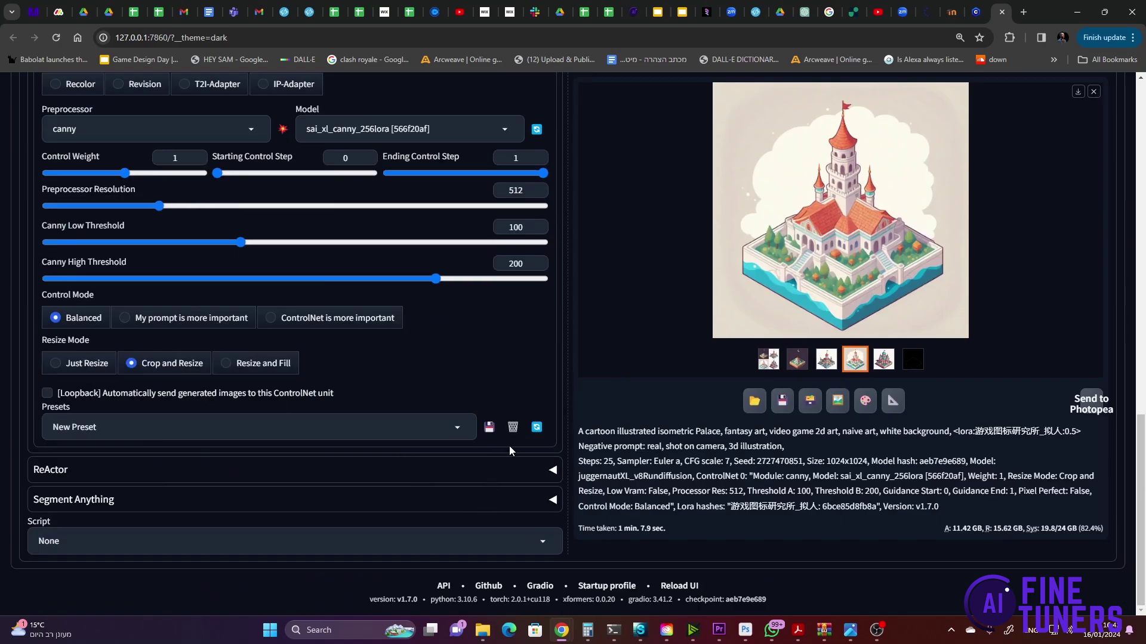
left_click(539, 535)
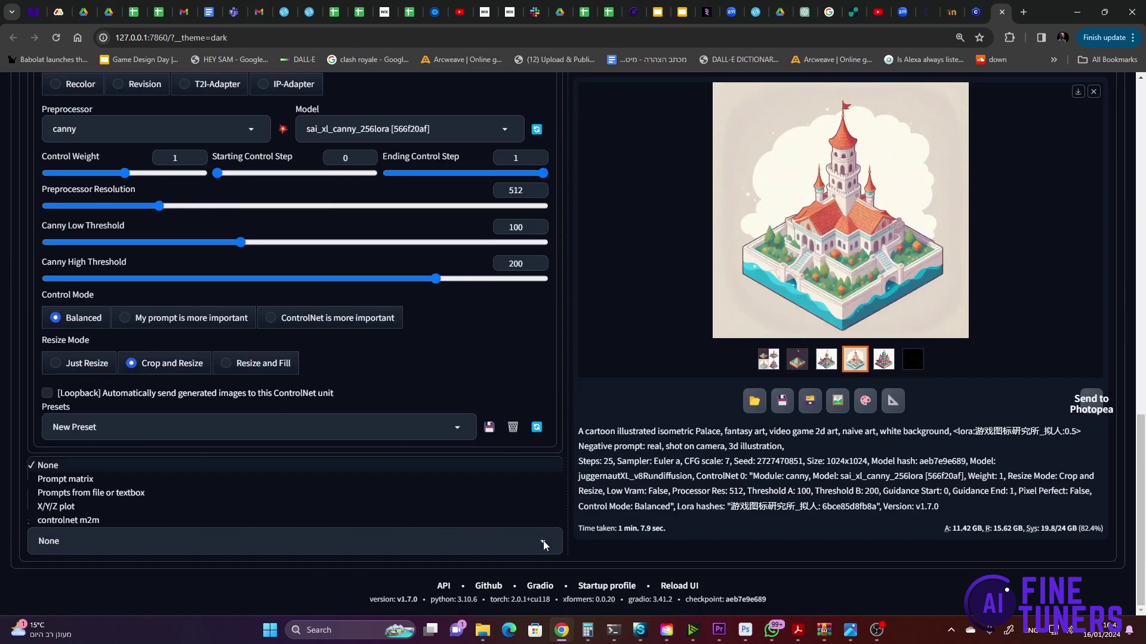
left_click(70, 508)
Set the X type to Prompt S/R and paste in the fantasy place names, starting with Citadel.
scroll(142, 435, "down", 4)
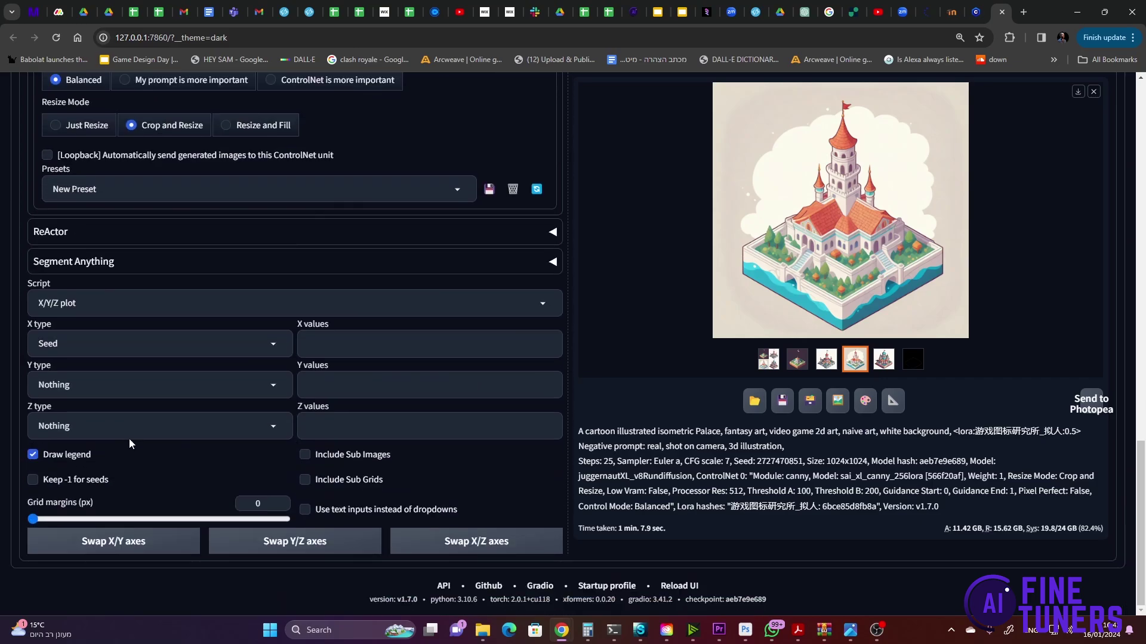
left_click(271, 346)
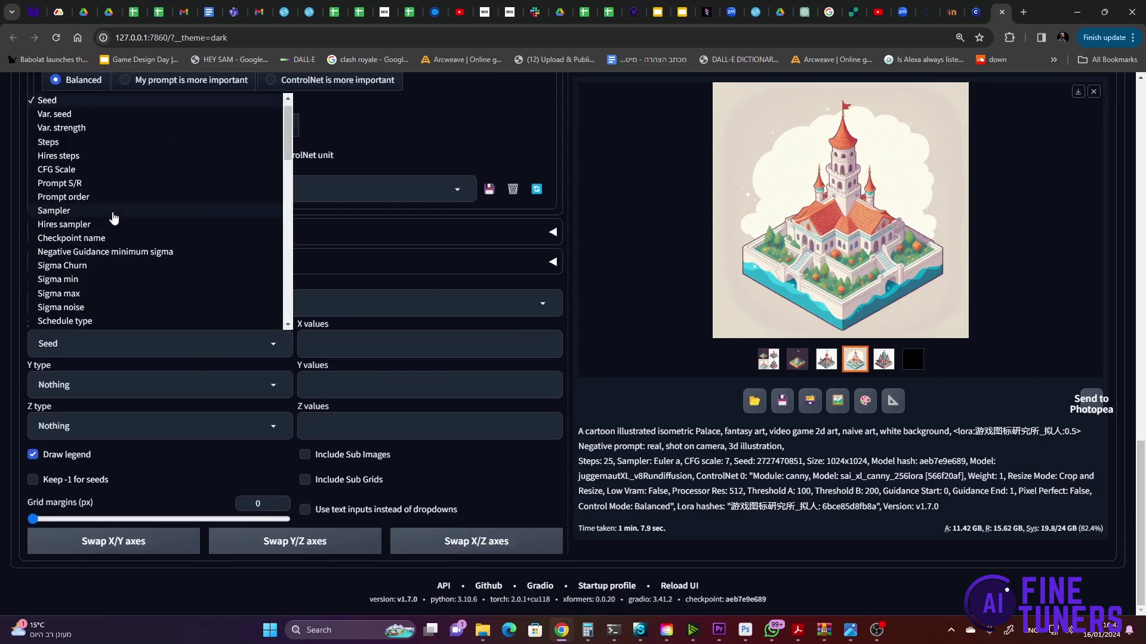
left_click(77, 183)
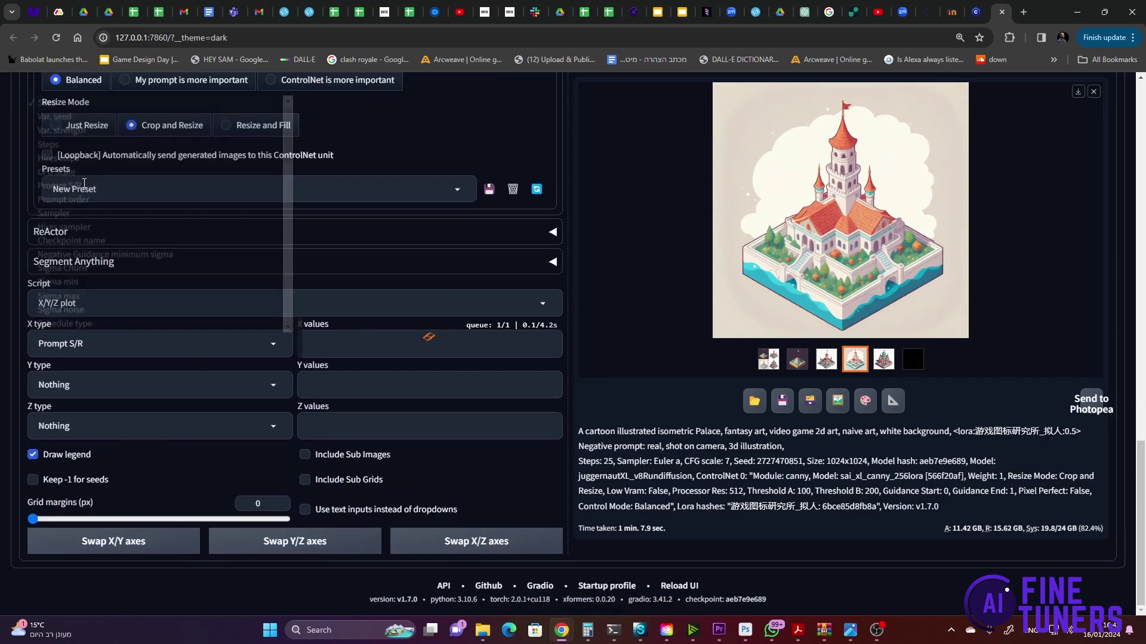
left_click(331, 336)
key("ctrl+v")
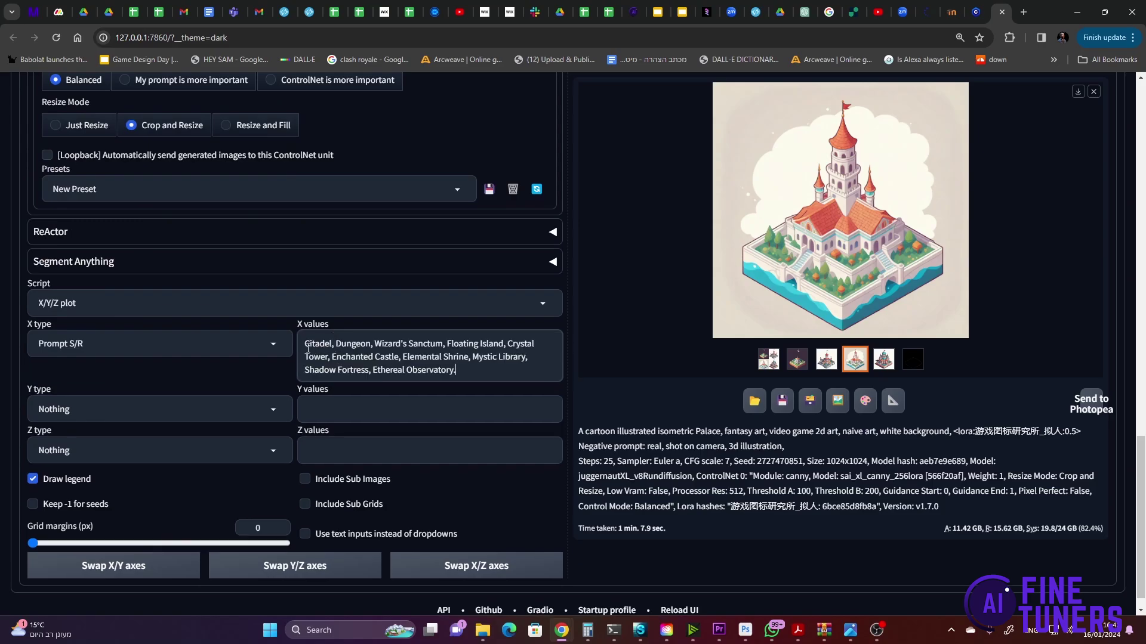
left_click_drag(306, 346, 333, 347)
key("ctrl+c")
Replace 'Palace' with 'Citadel' in the prompt.
scroll(332, 346, "up", 20)
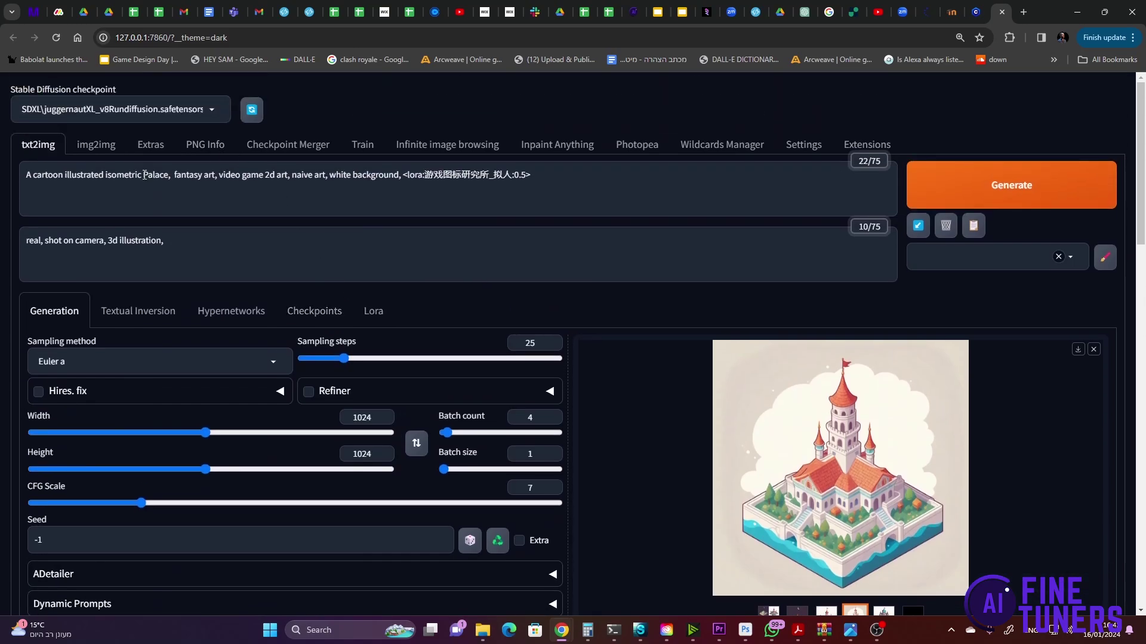
left_click_drag(144, 175, 168, 177)
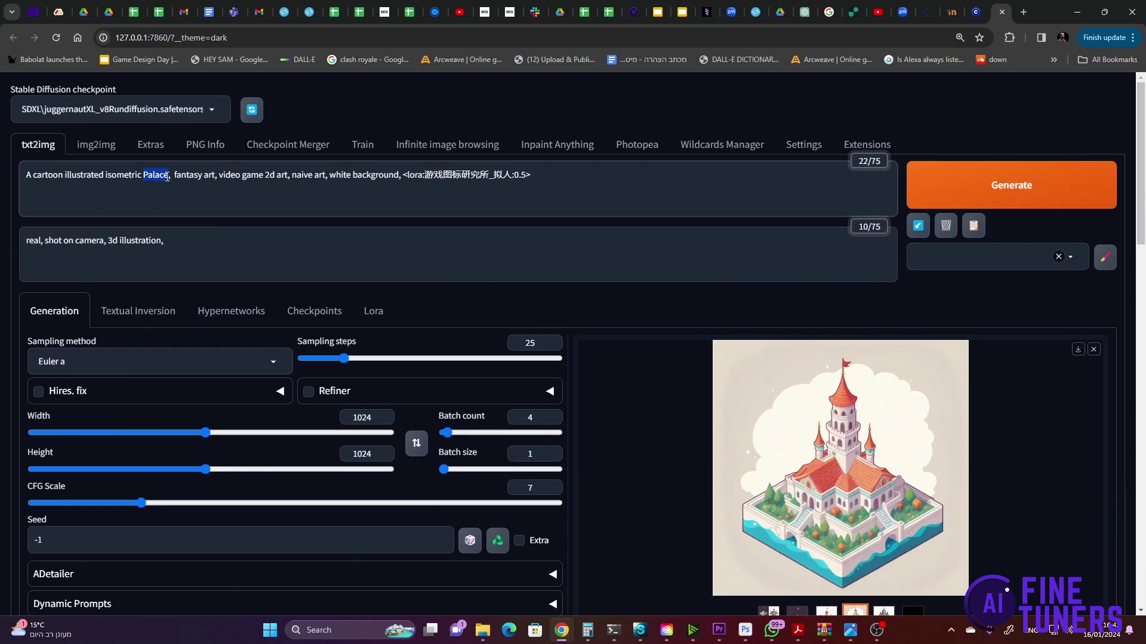
key("ctrl+v")
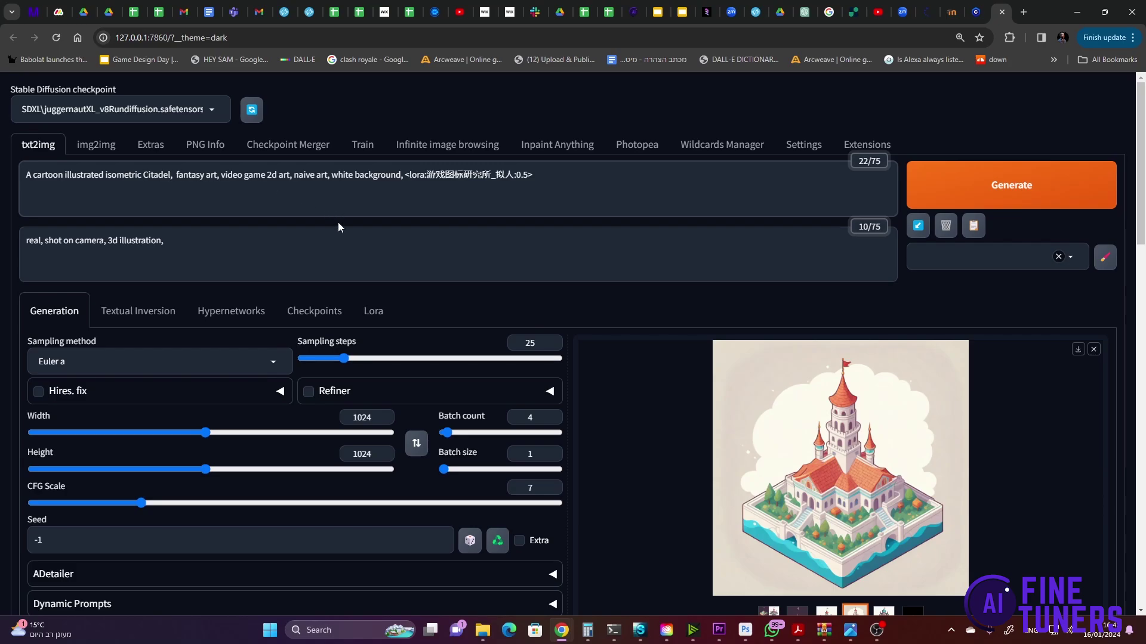
Return to the X/Y/Z plot and select all the X axis values.
scroll(337, 226, "down", 12)
scroll(763, 232, "up", 11)
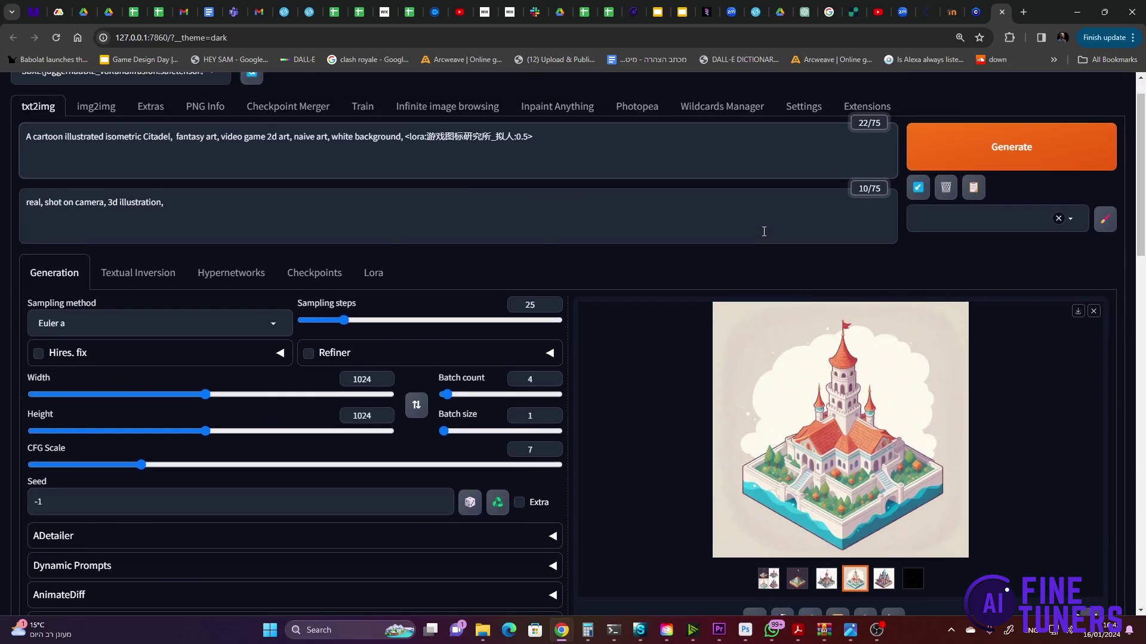
scroll(763, 231, "up", 1)
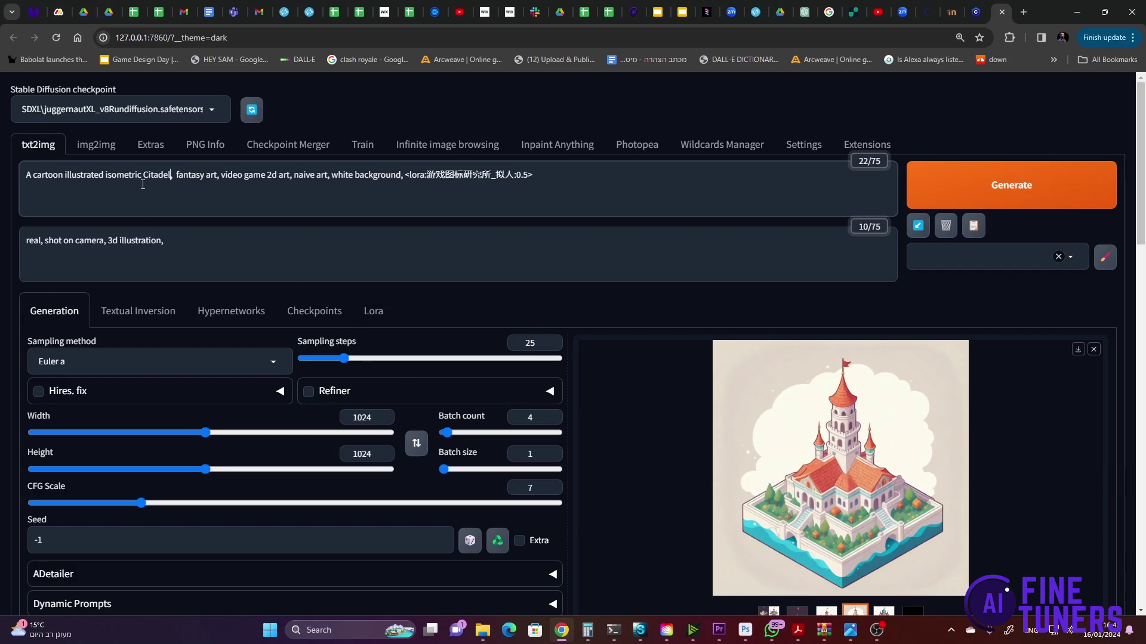
scroll(280, 356, "down", 18)
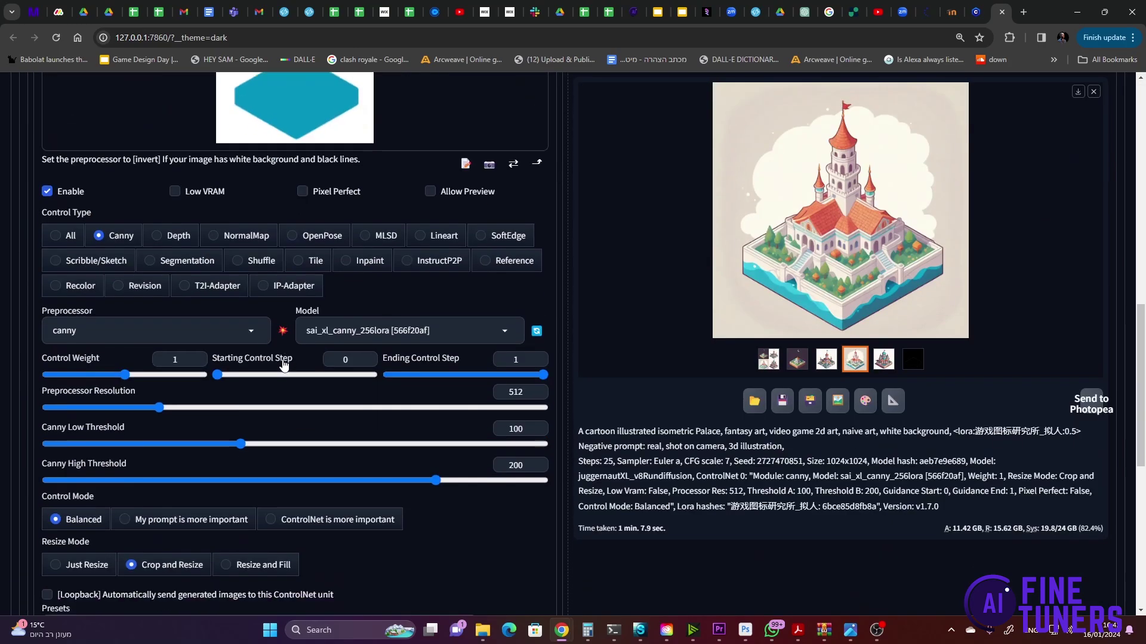
scroll(290, 360, "down", 3)
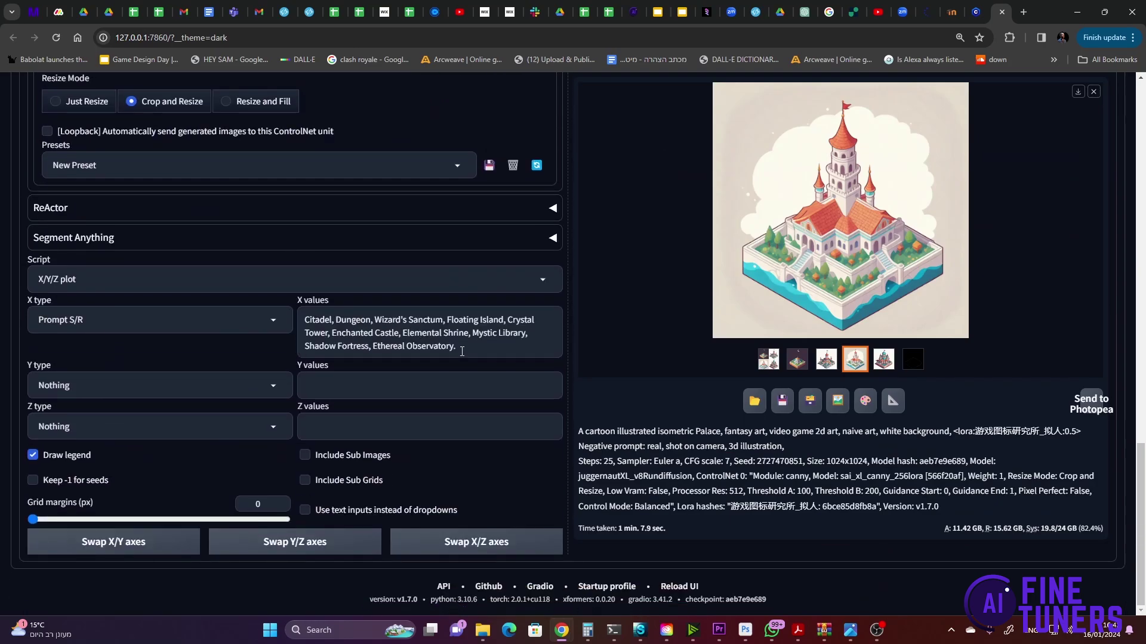
left_click_drag(462, 352, 280, 326)
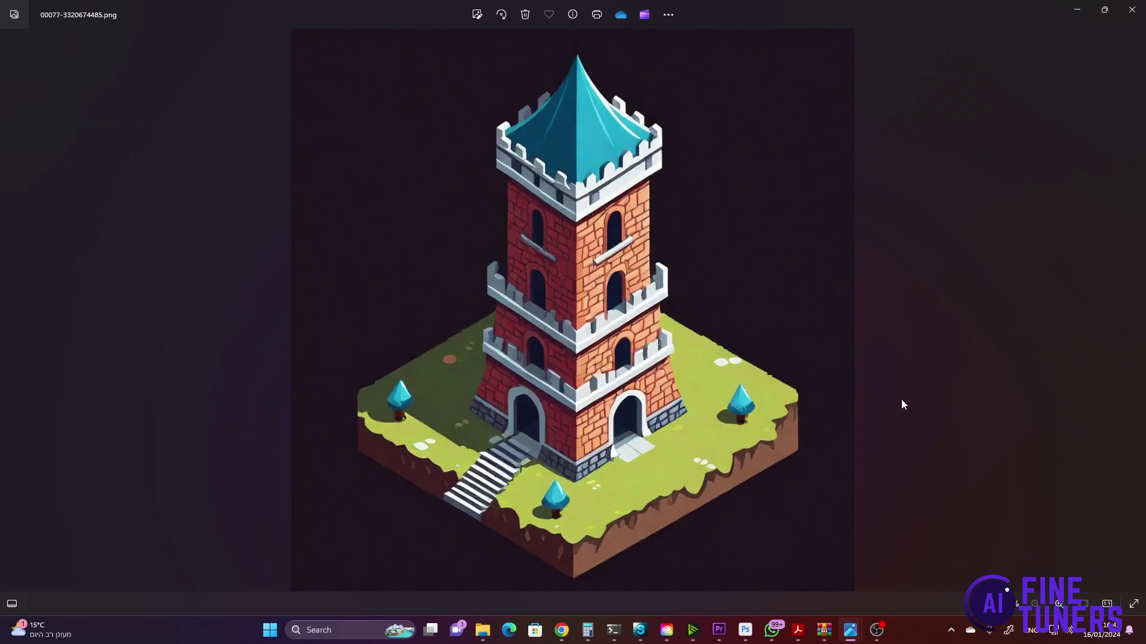
Browse the generated tiles from towers and the dungeon through the floating island, crystal tower, shrine, and libraries.
key("Right")
key("Right")
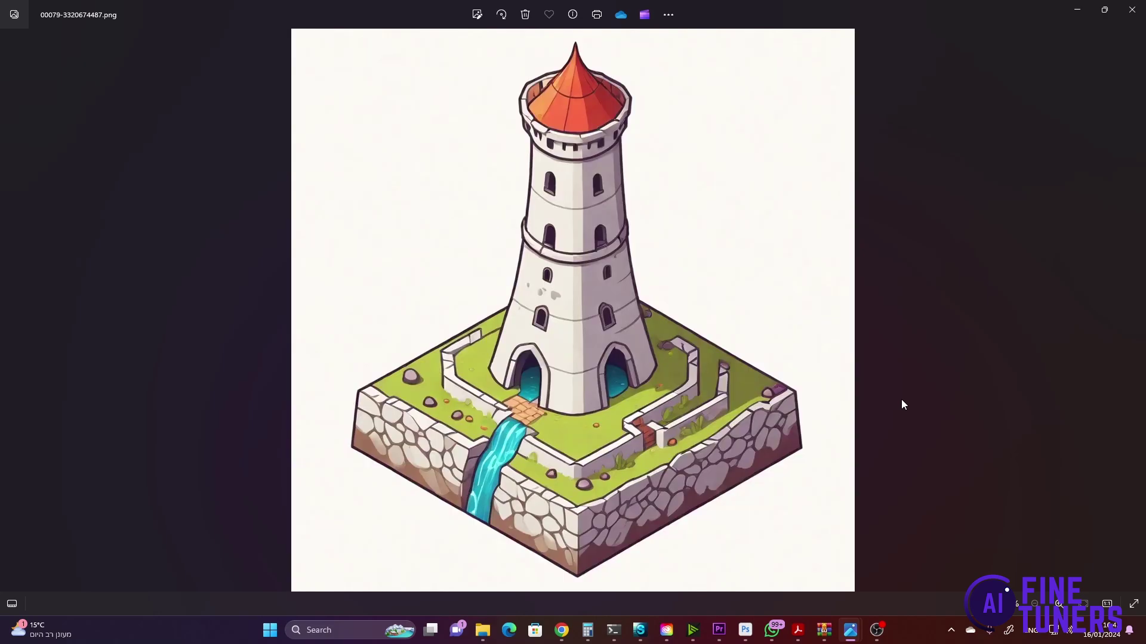
key("Right")
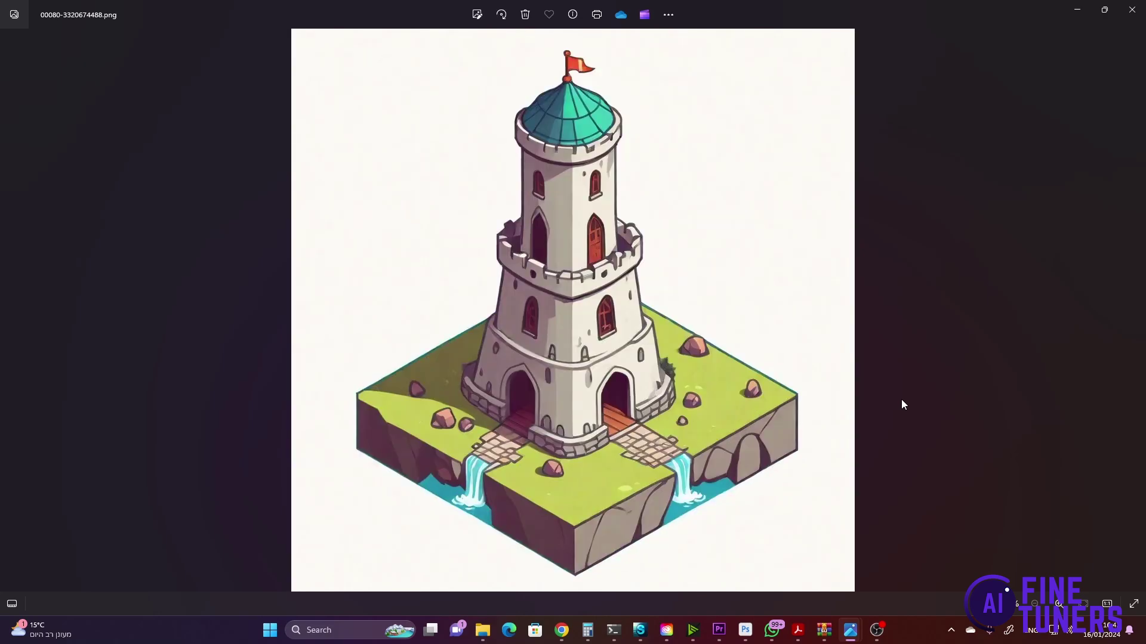
key("Right")
key("Right")
key("Right")
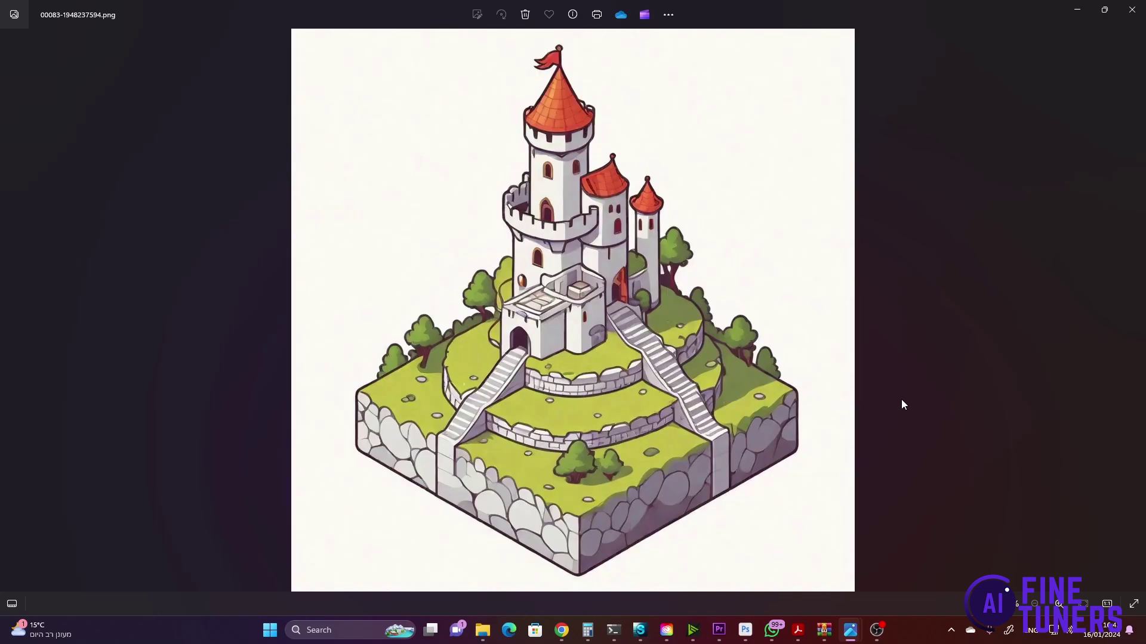
key("Left")
key("Right")
key("Right")
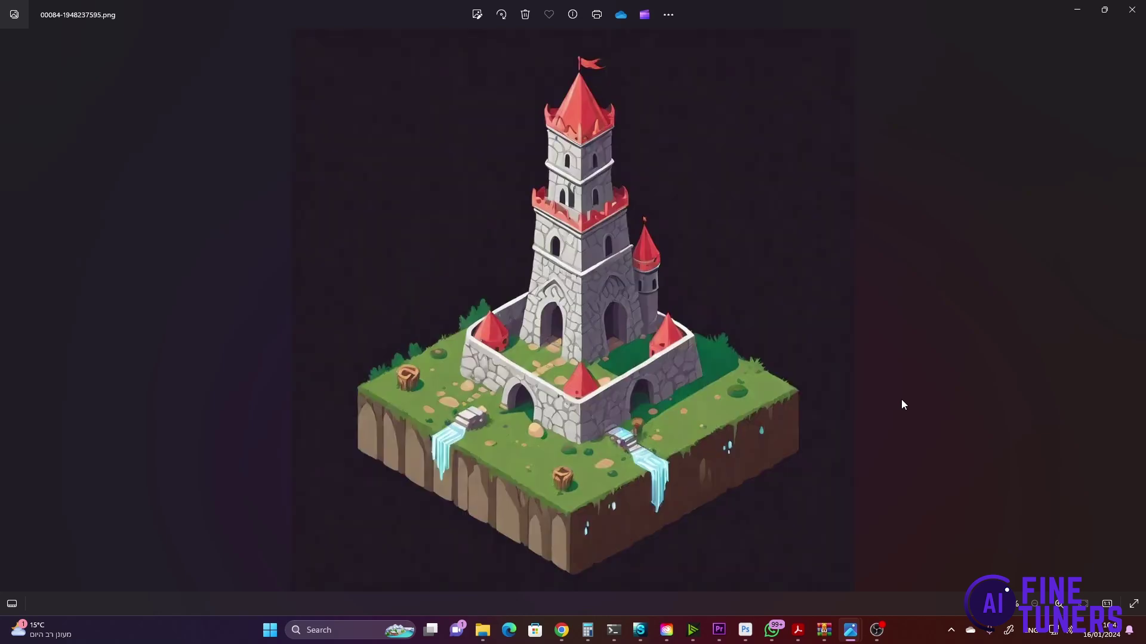
key("Right")
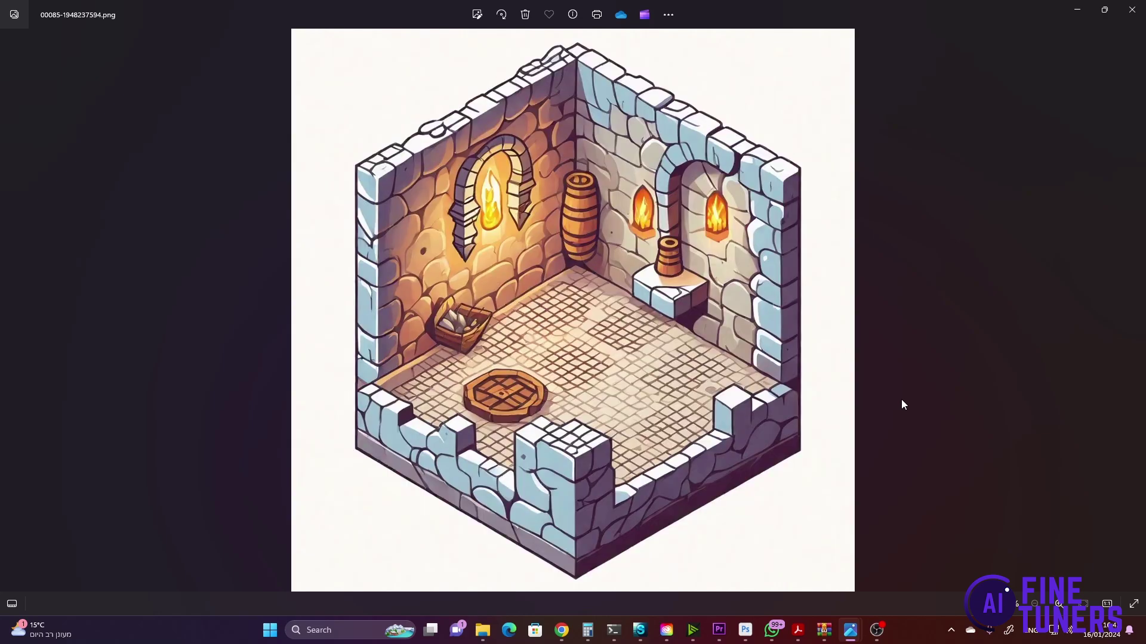
key("Right")
key("Right")
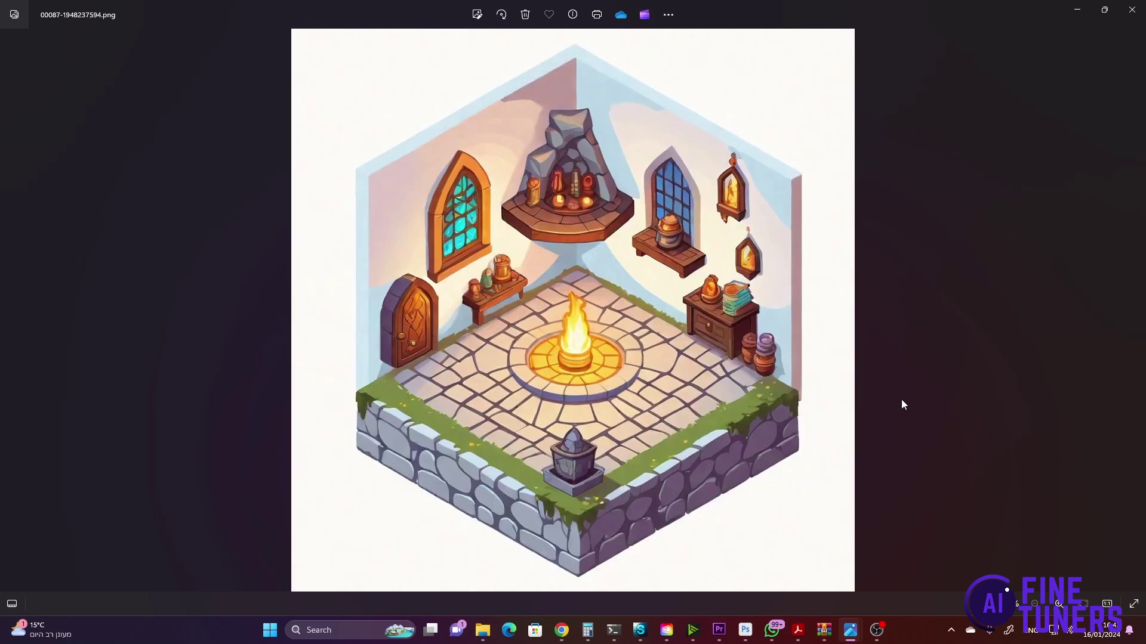
key("Right")
key("Right")
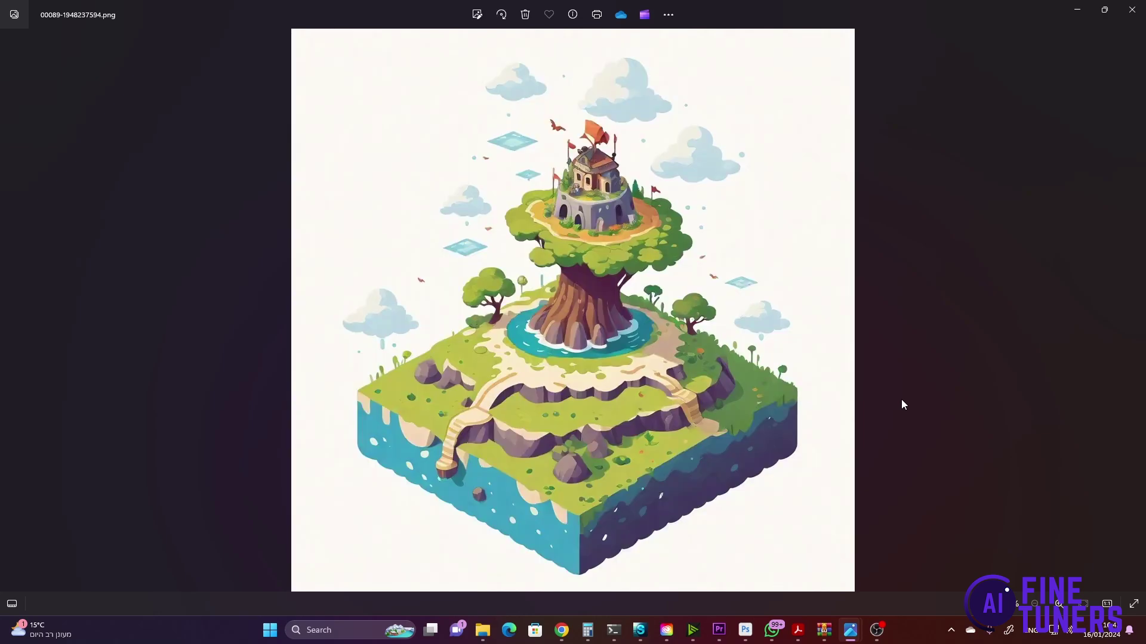
key("Right")
key("Right")
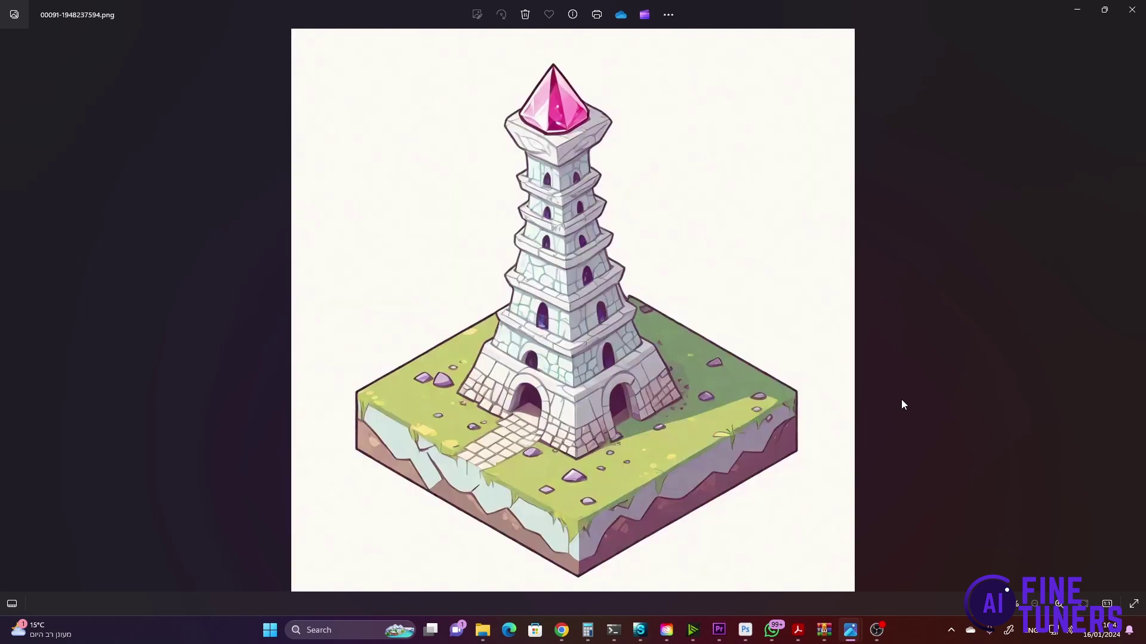
key("Right")
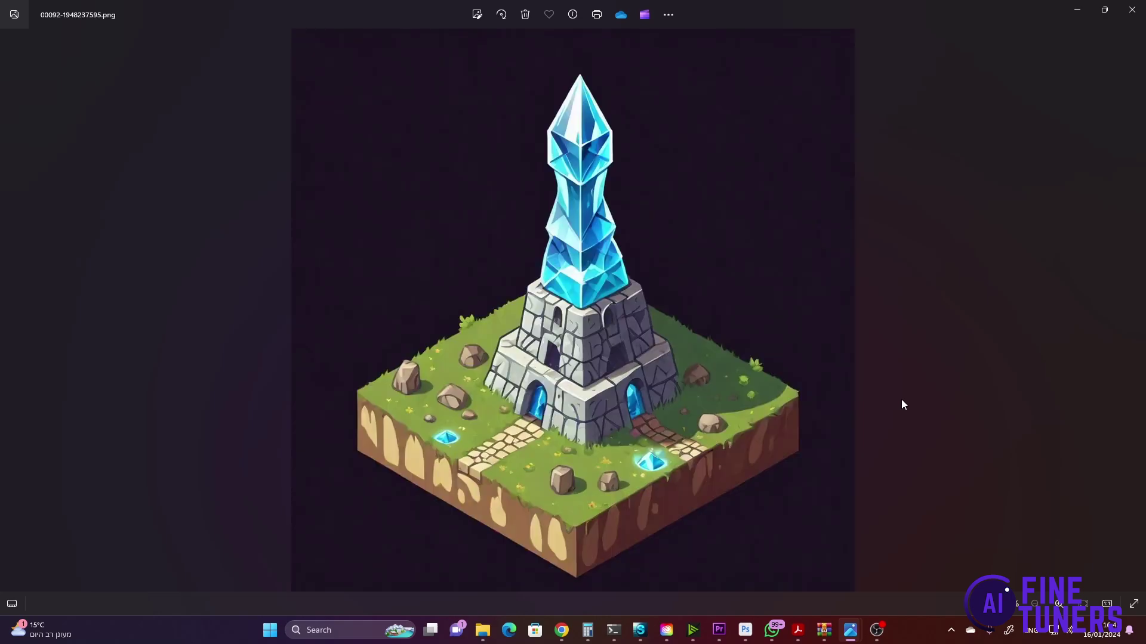
key("Right")
key("Right")
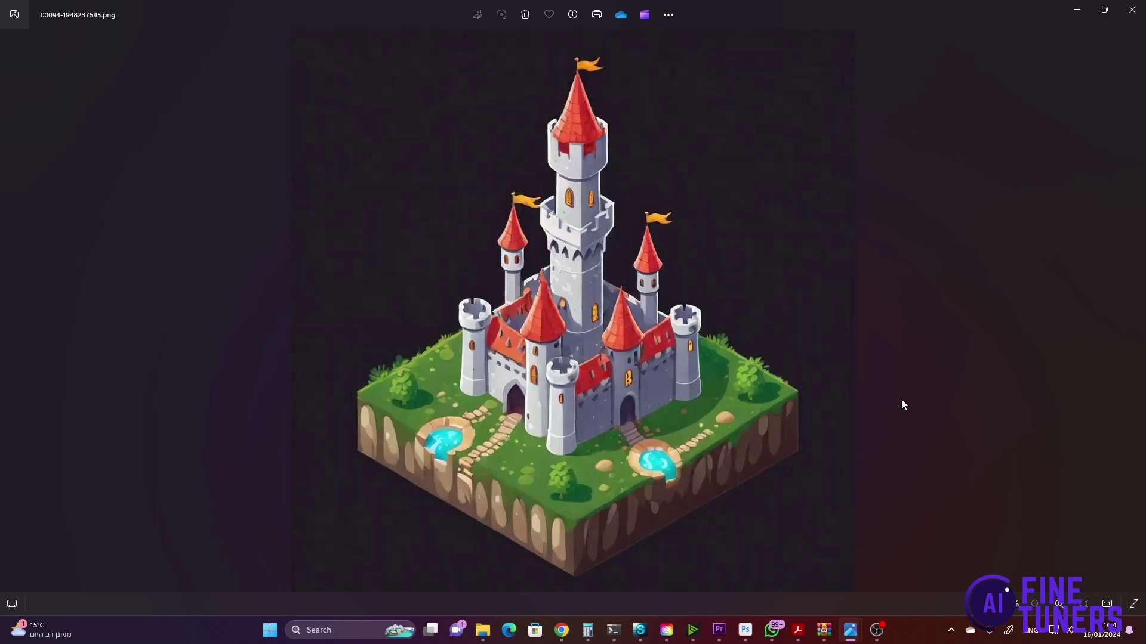
key("Right")
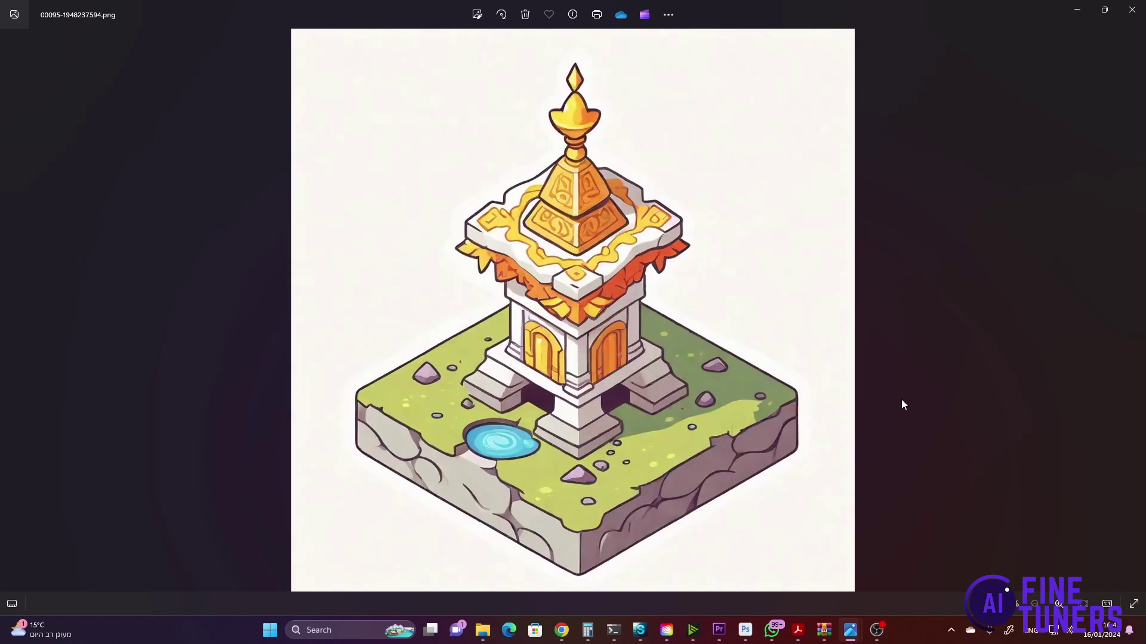
key("Right")
key("Right")
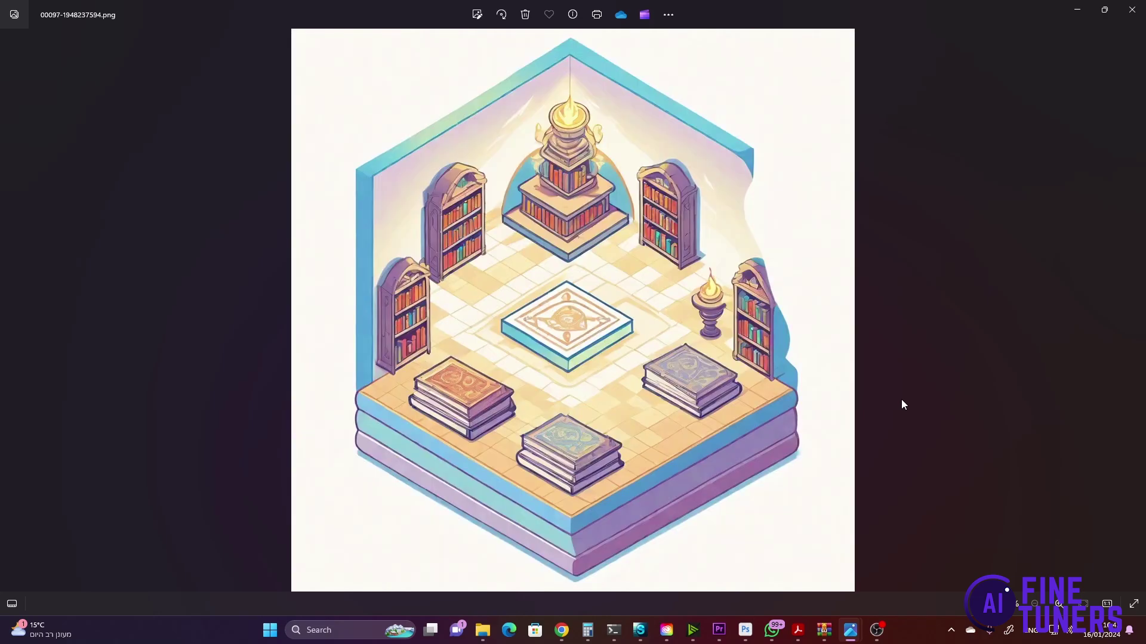
key("Right")
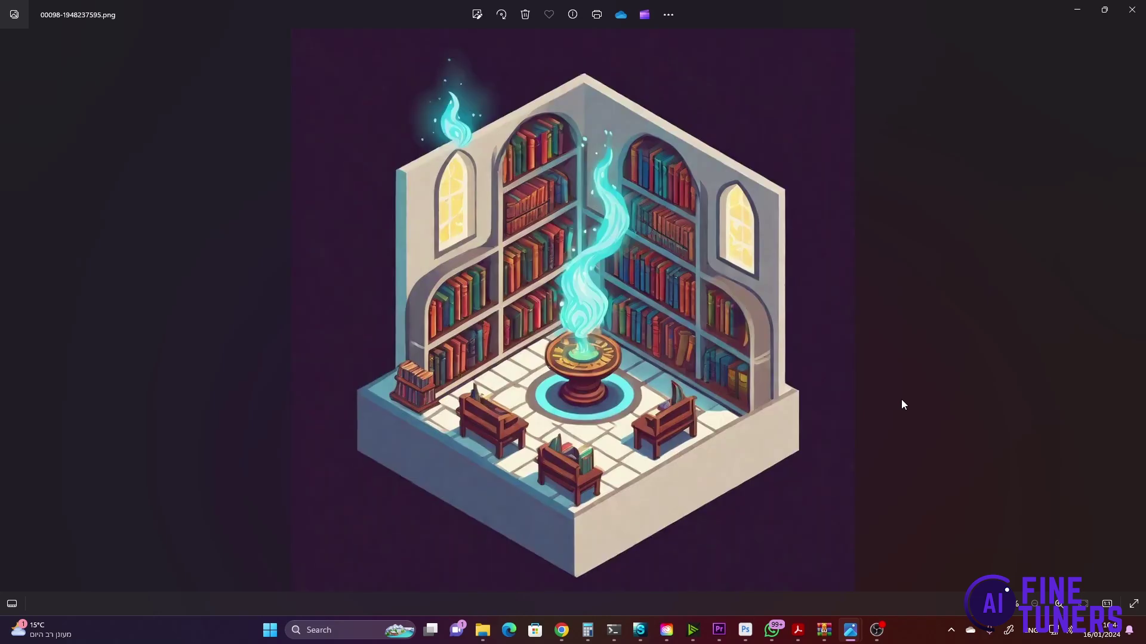
key("Right")
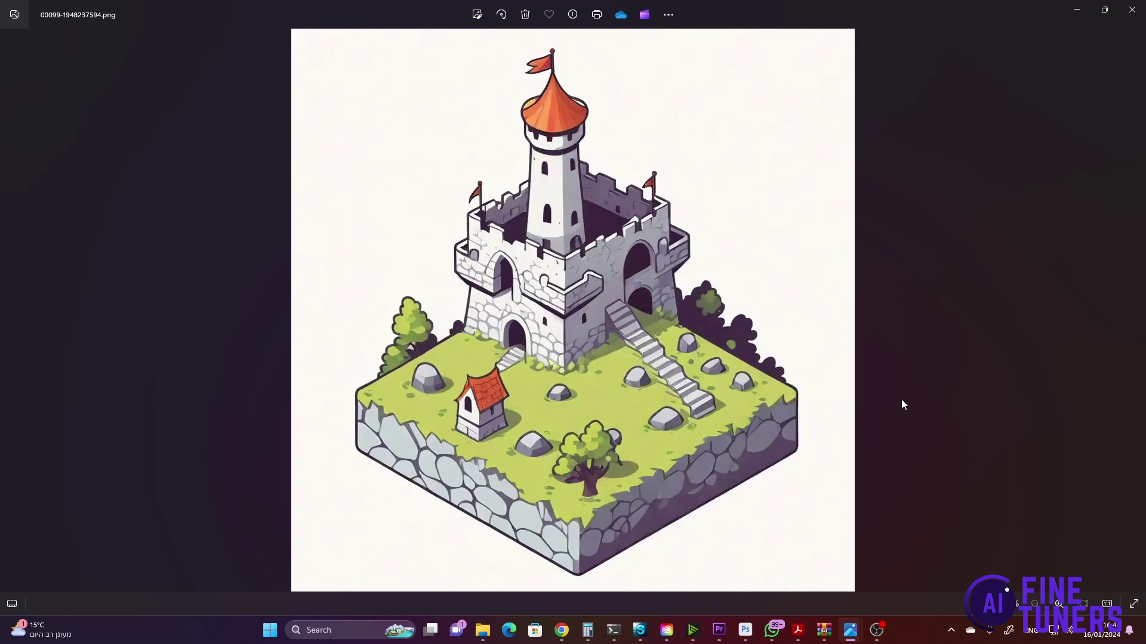